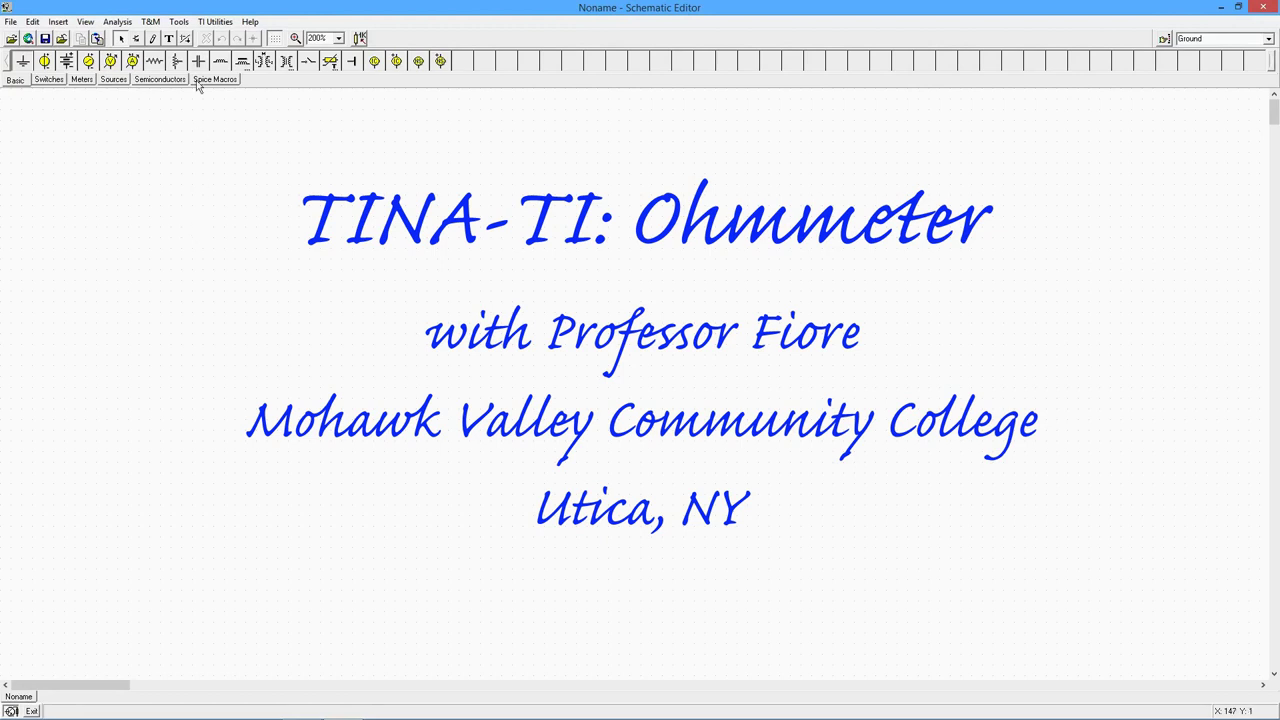
Place two resistors, R1 and R2, one above the other on the schematic.
{"action": "left_click", "coordinate": [155, 62]}
{"action": "left_click", "coordinate": [410, 281]}
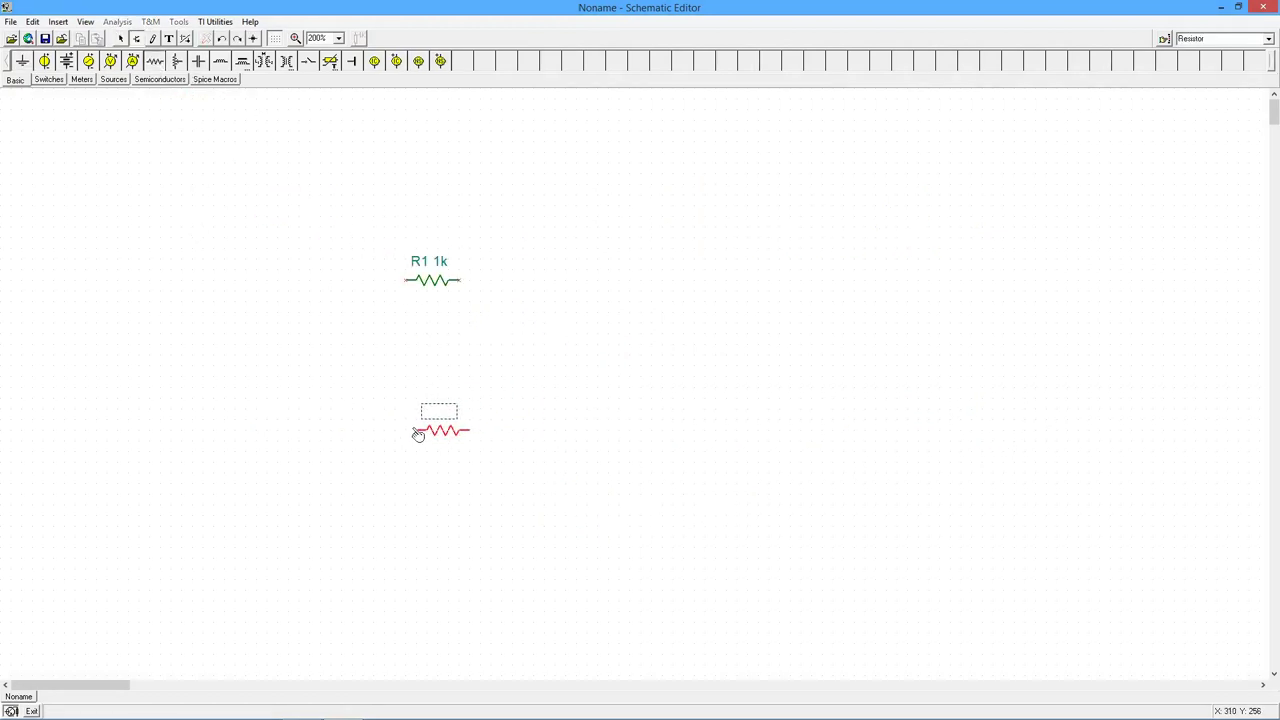
{"action": "left_click", "coordinate": [410, 420]}
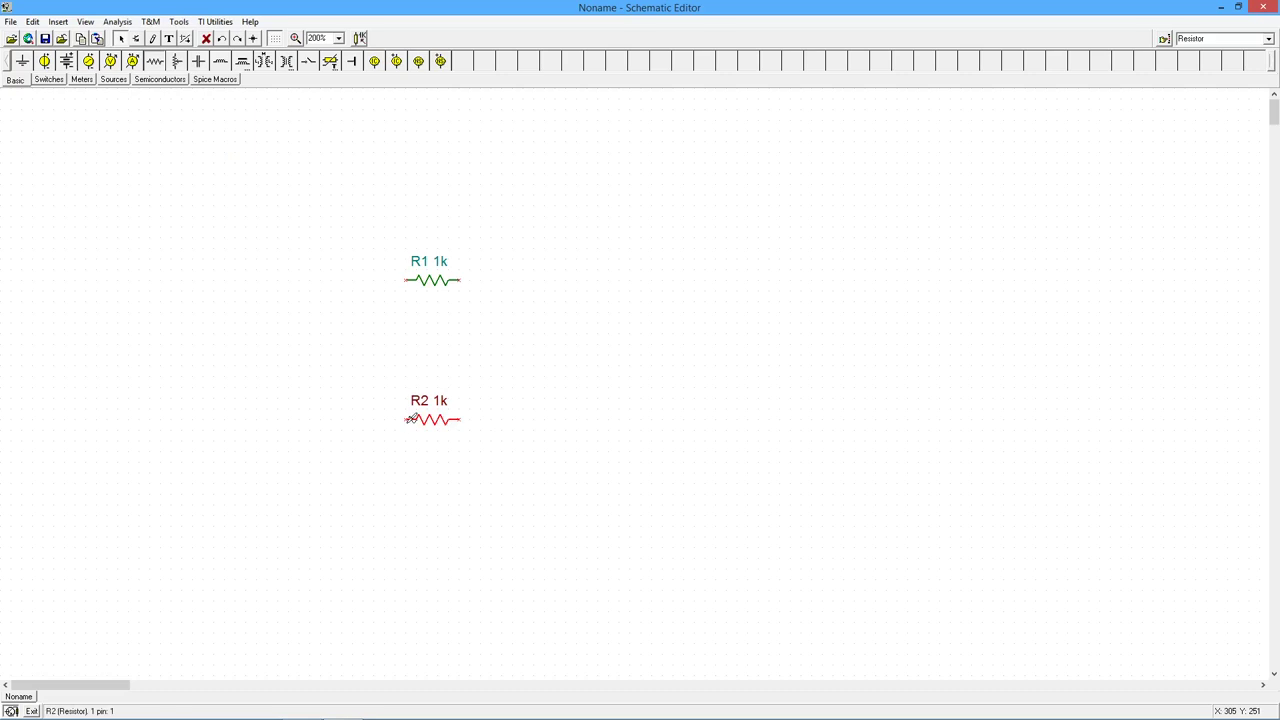
Set R1's resistance to 1.59k and wire R1's right end to R2's right end.
{"action": "double_click", "coordinate": [432, 280]}
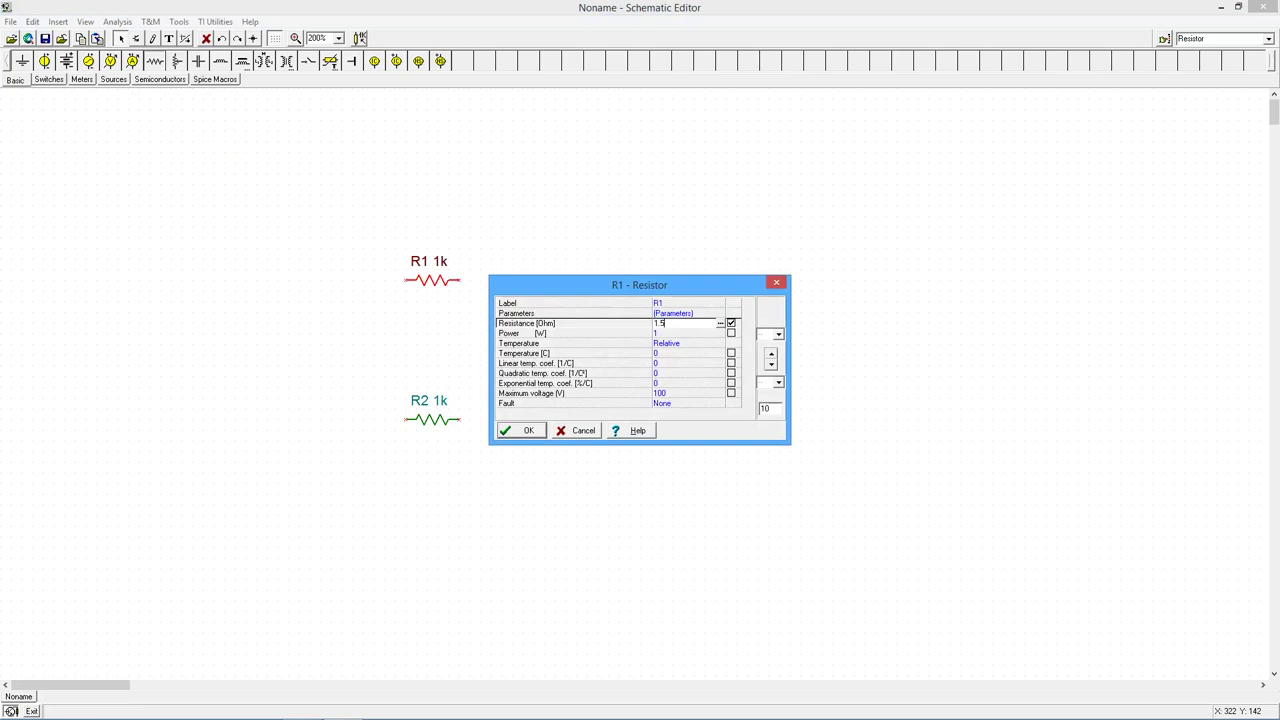
{"action": "key", "text": "Return"}
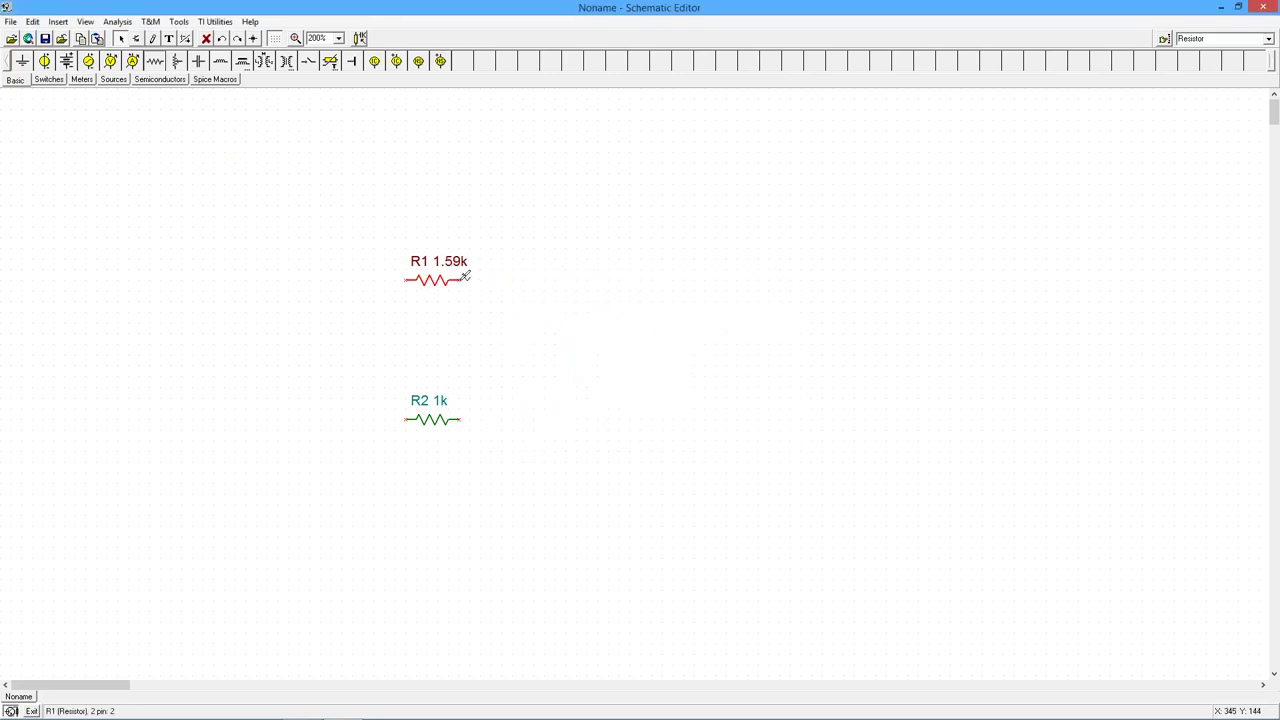
{"action": "mouse_move", "coordinate": [465, 276]}
{"action": "left_mouse_down"}
{"action": "mouse_move", "coordinate": [486, 277]}
{"action": "mouse_move", "coordinate": [486, 420]}
{"action": "mouse_move", "coordinate": [468, 418]}
{"action": "left_mouse_up"}
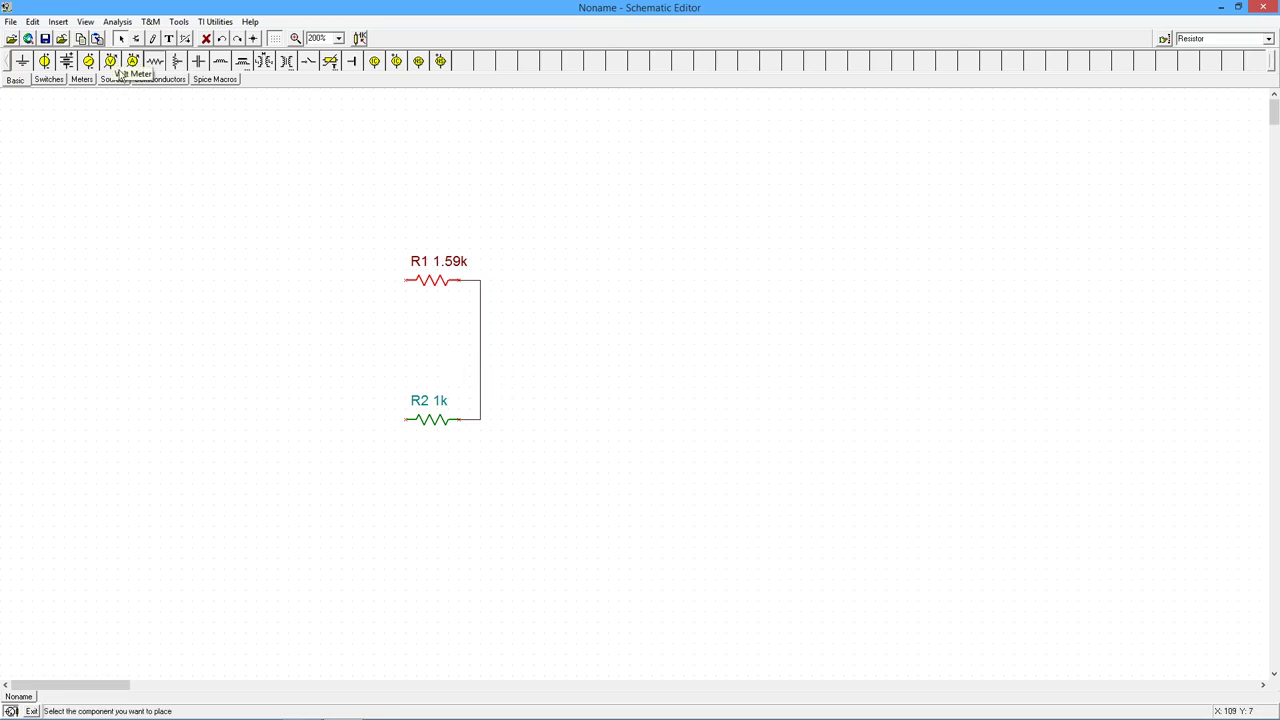
Place ohmmeter ZM1 left of the resistors and wire its pins to R1's and R2's left ends.
{"action": "left_click", "coordinate": [82, 80]}
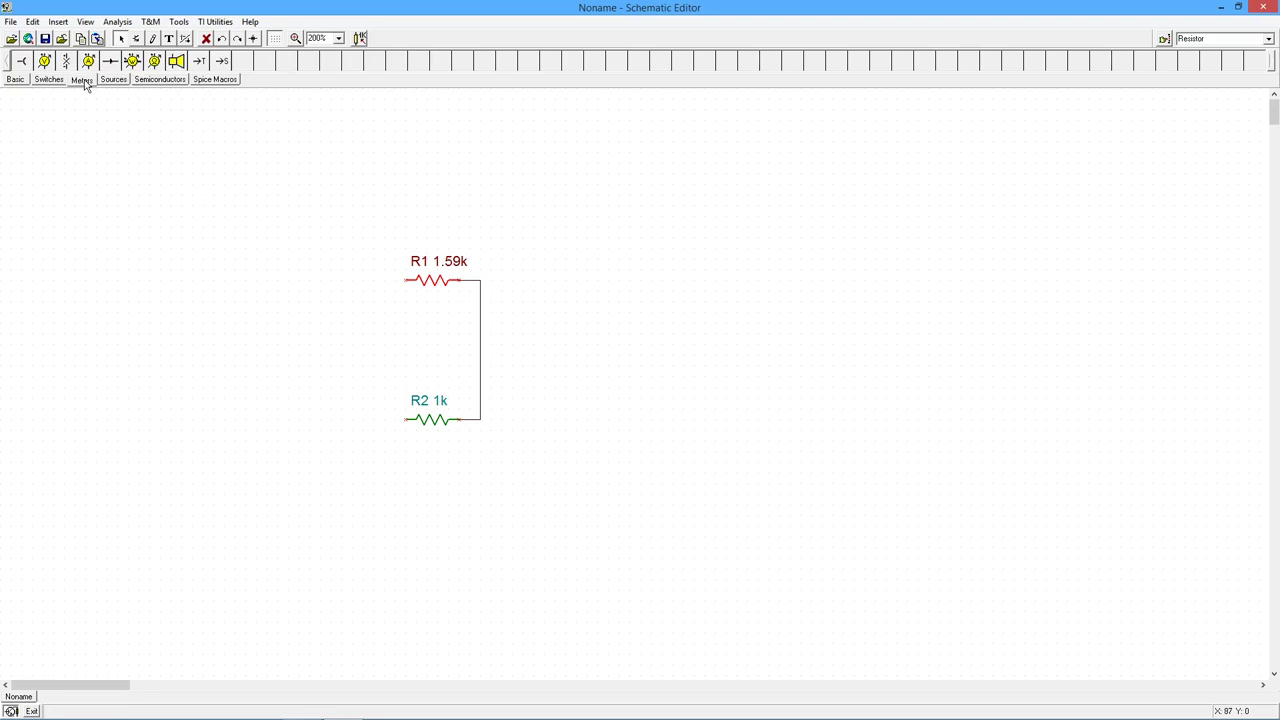
{"action": "left_click", "coordinate": [154, 61]}
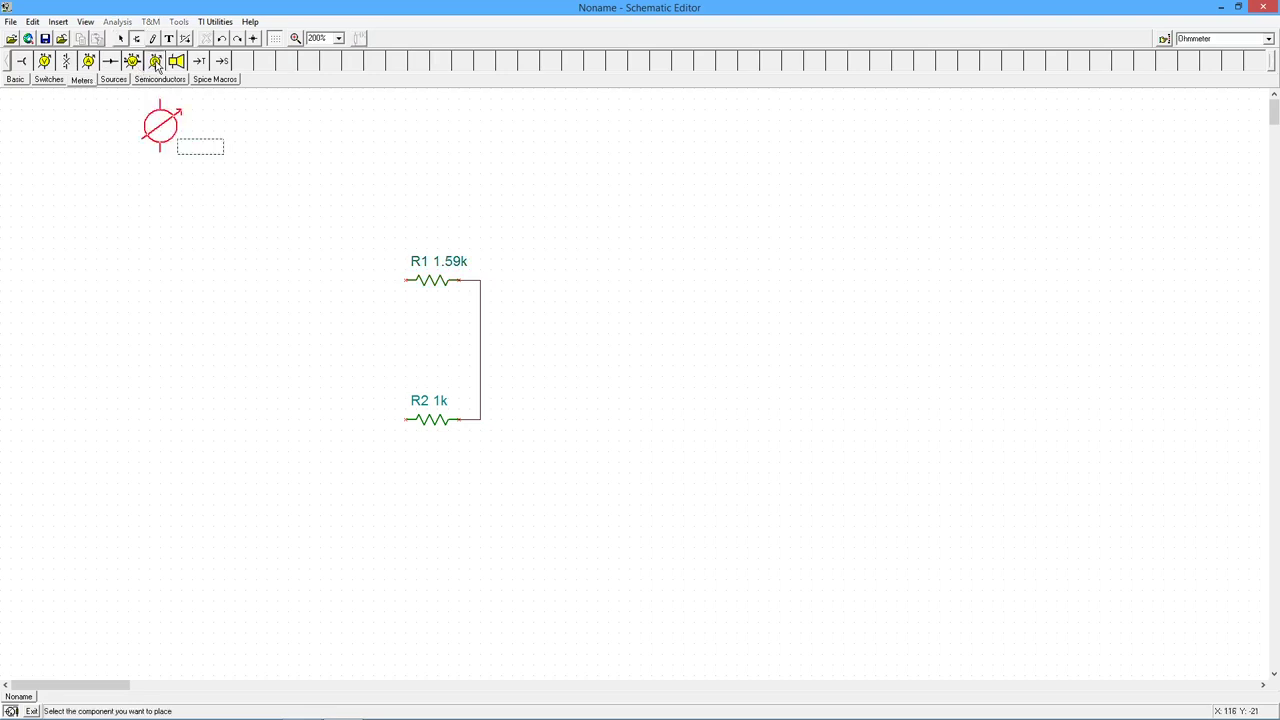
{"action": "left_click", "coordinate": [297, 316]}
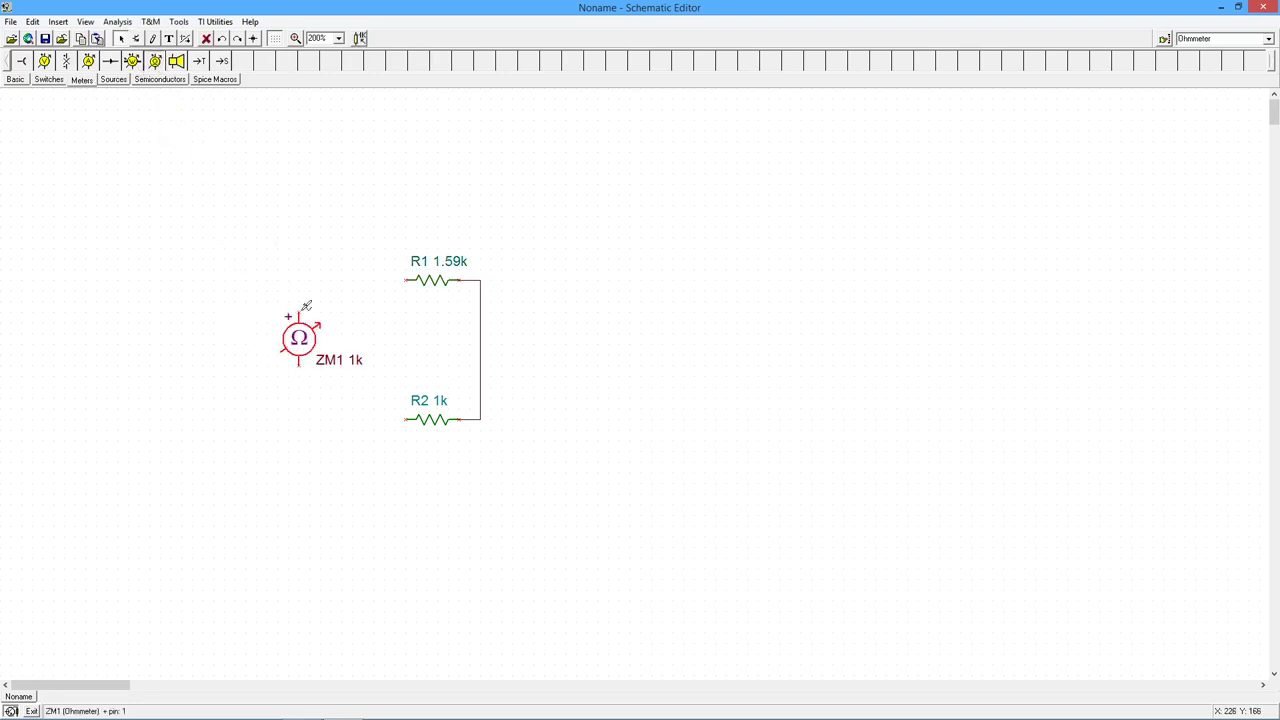
{"action": "mouse_move", "coordinate": [300, 308]}
{"action": "left_mouse_down"}
{"action": "mouse_move", "coordinate": [314, 271]}
{"action": "mouse_move", "coordinate": [410, 279]}
{"action": "left_mouse_up"}
{"action": "left_click_drag", "start_coordinate": [302, 362], "coordinate": [405, 430]}
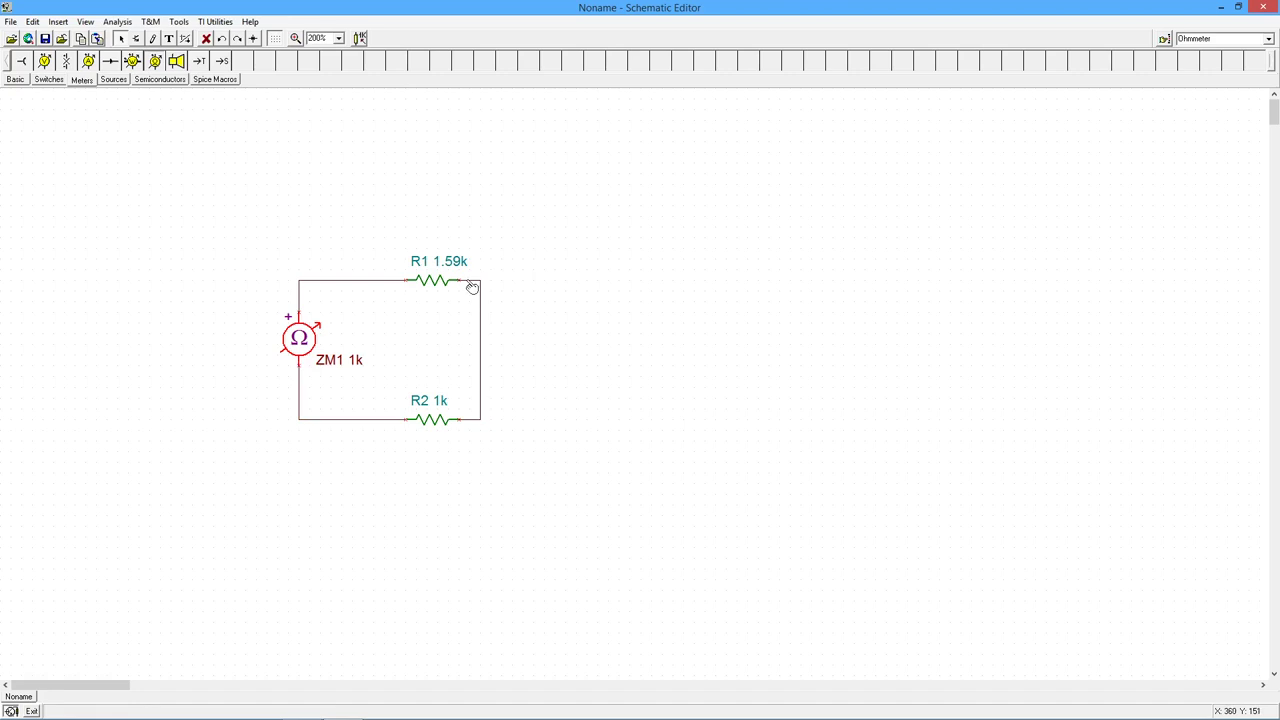
Calculate DC nodal voltages so ZM1 reads 2.59kohms, and move the results window toward the circuit.
{"action": "left_click", "coordinate": [121, 24]}
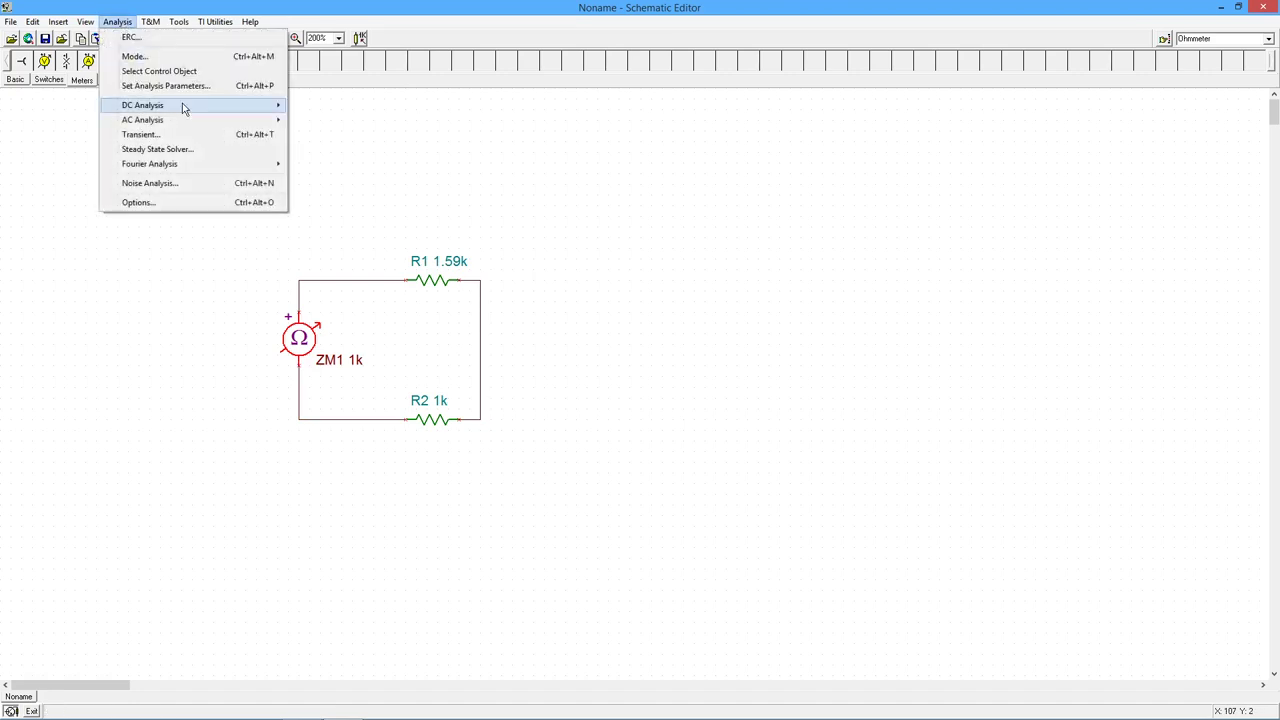
{"action": "mouse_move", "coordinate": [211, 106]}
{"action": "left_click", "coordinate": [337, 108]}
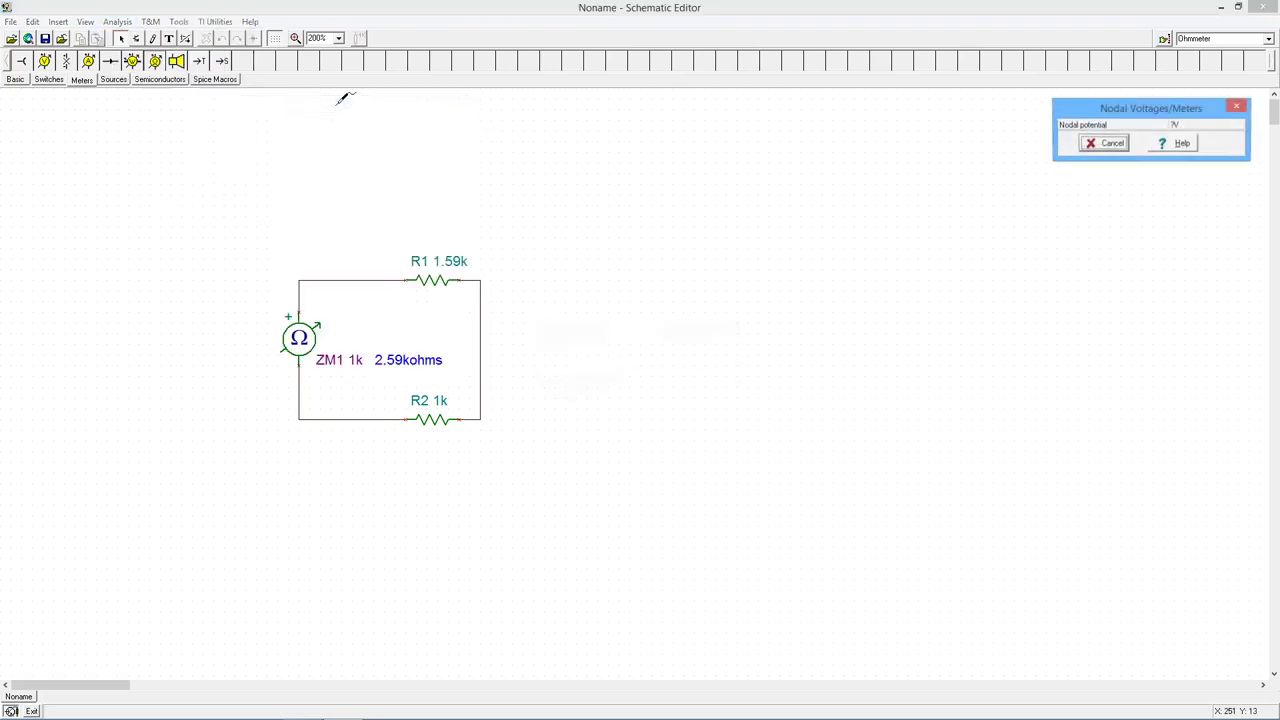
{"action": "left_click_drag", "start_coordinate": [1073, 118], "coordinate": [610, 198]}
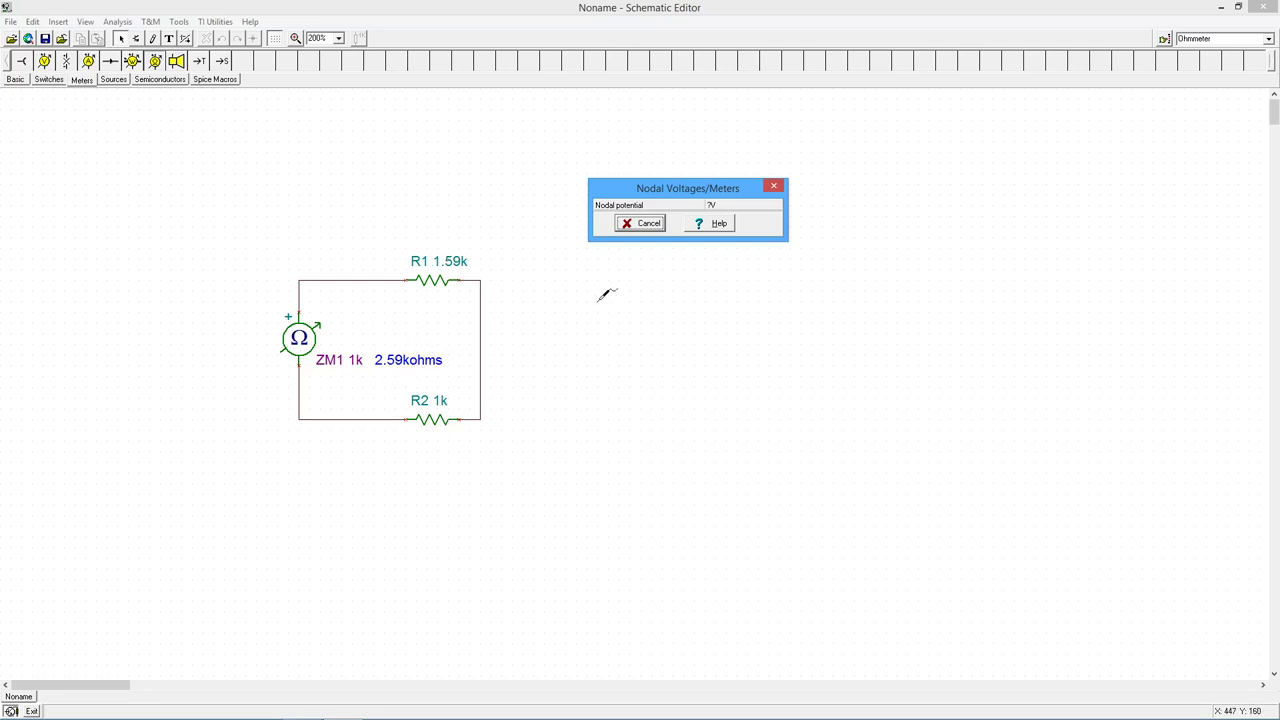
Cancel the Nodal Voltages/Meters window to clear ZM1's reading.
{"action": "left_click", "coordinate": [649, 224]}
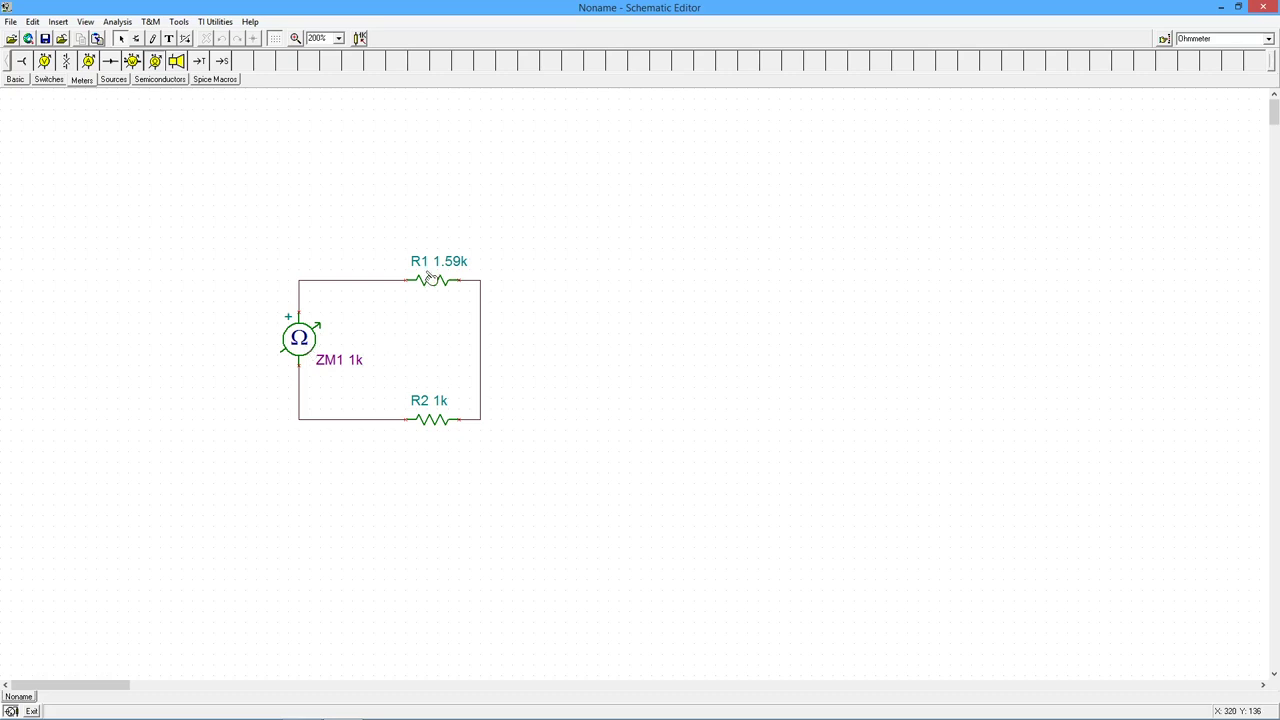
Delete resistor R2 and put capacitor C1 in its place, wired into the bottom wire.
{"action": "left_click", "coordinate": [436, 422]}
{"action": "key", "text": "Delete"}
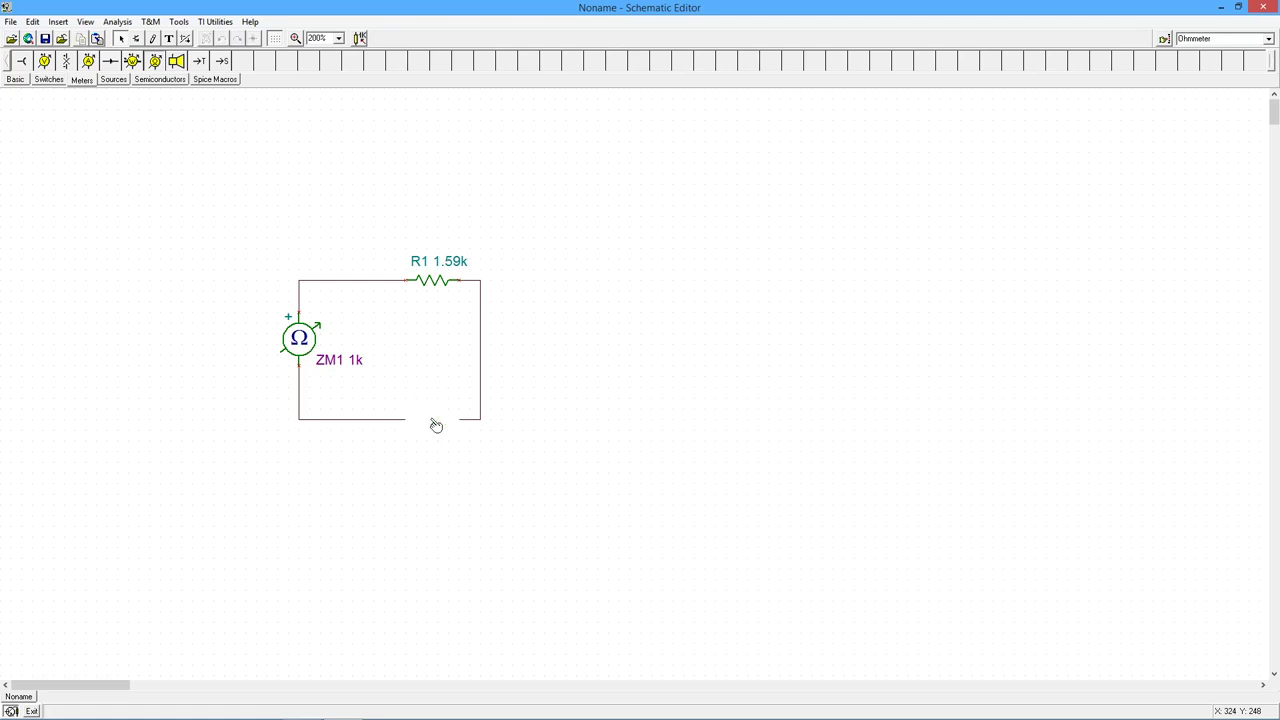
{"action": "left_click", "coordinate": [17, 82]}
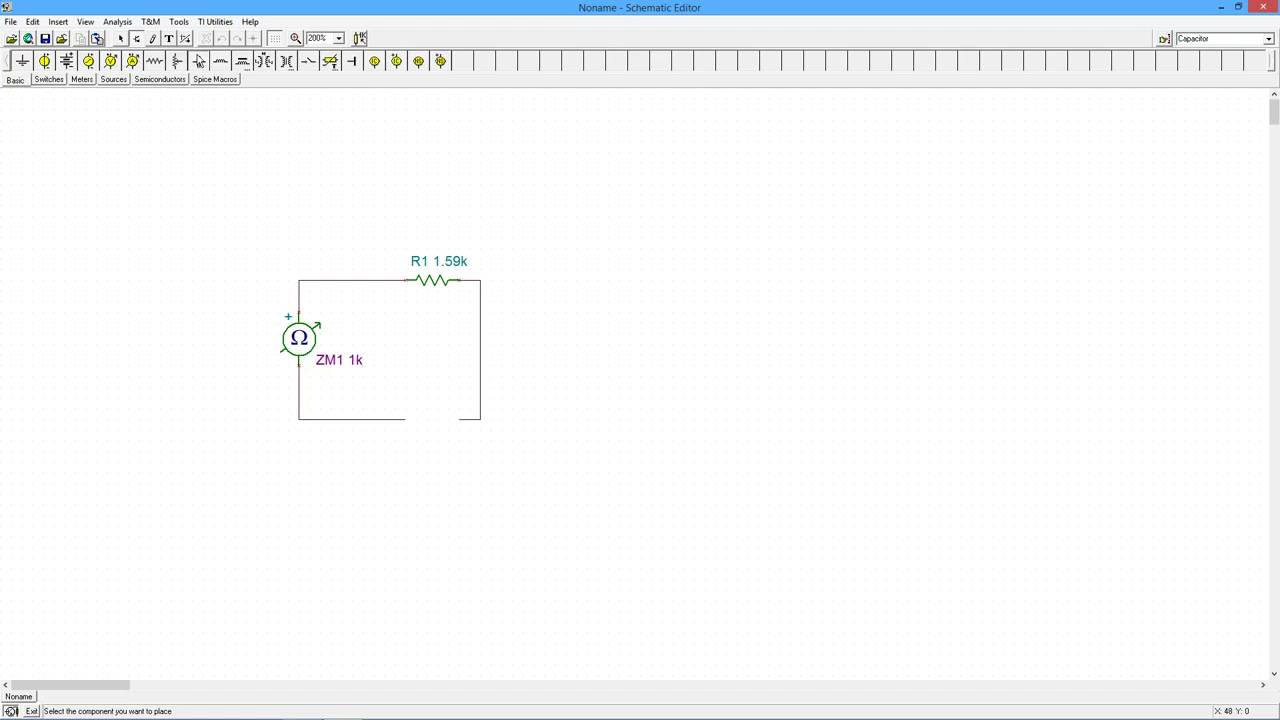
{"action": "left_click", "coordinate": [410, 421]}
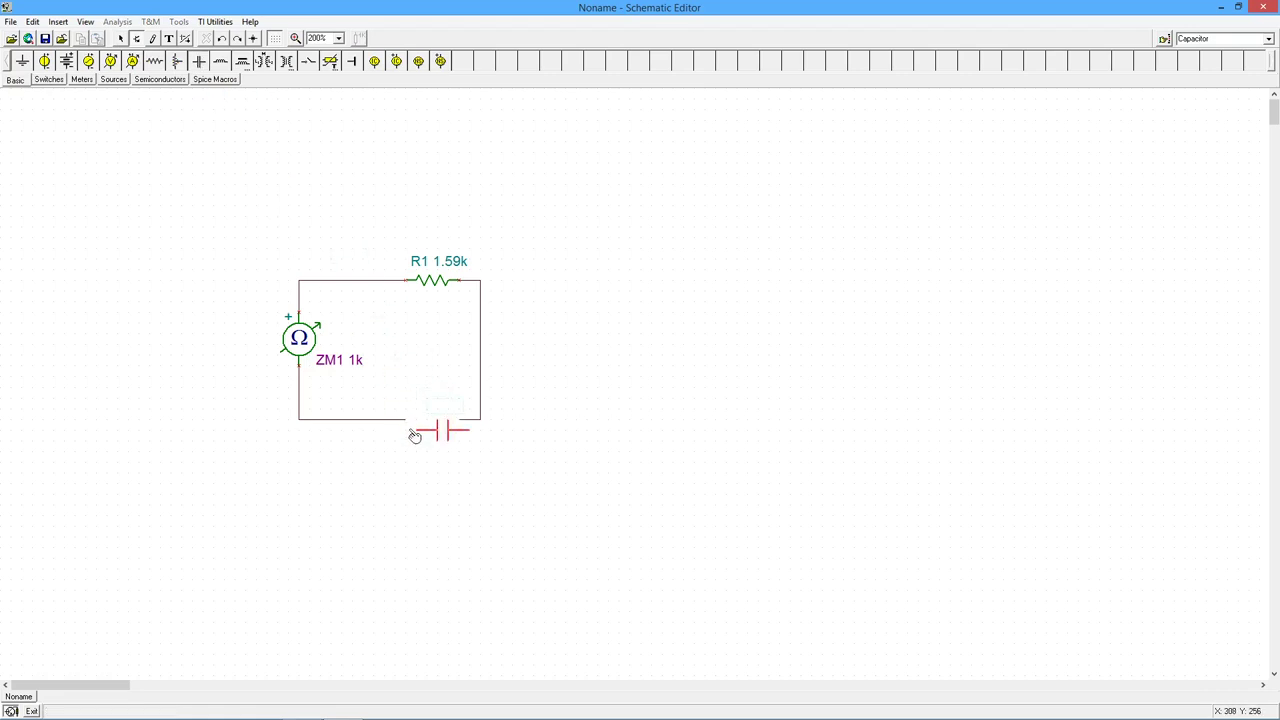
{"action": "left_click", "coordinate": [410, 437]}
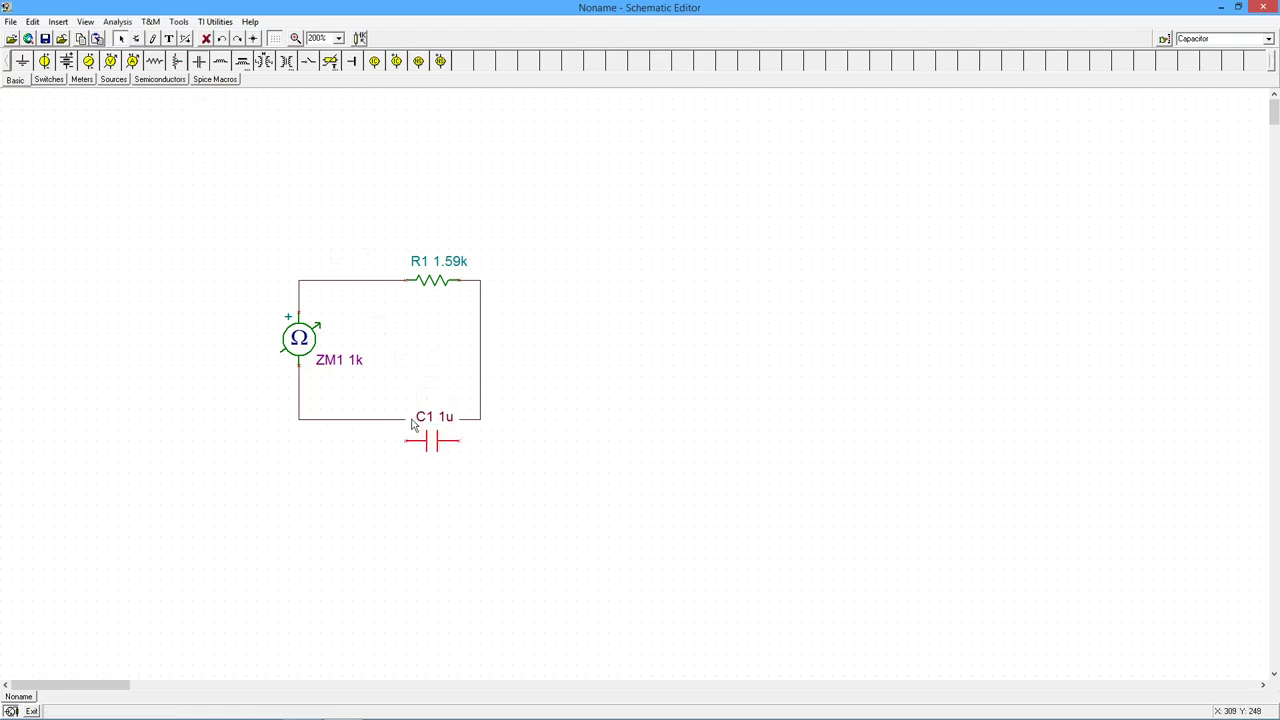
{"action": "left_click", "coordinate": [409, 423]}
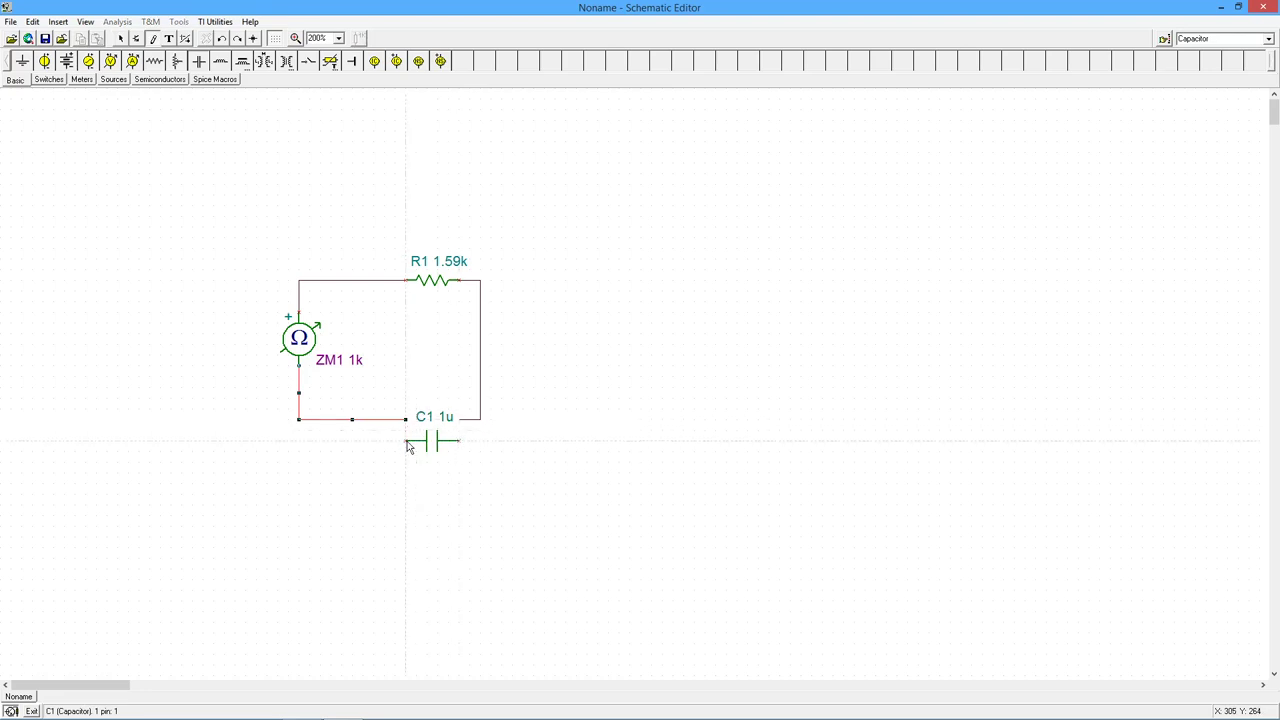
{"action": "left_click", "coordinate": [406, 446]}
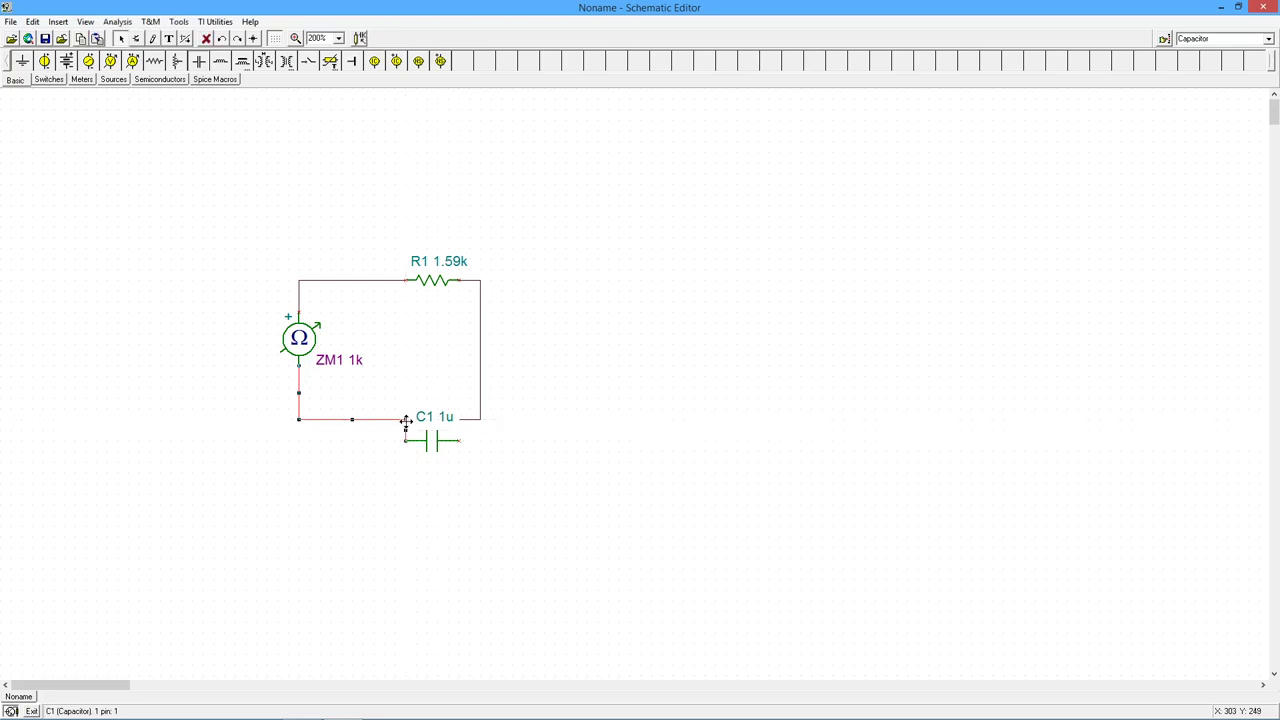
{"action": "left_click", "coordinate": [460, 429]}
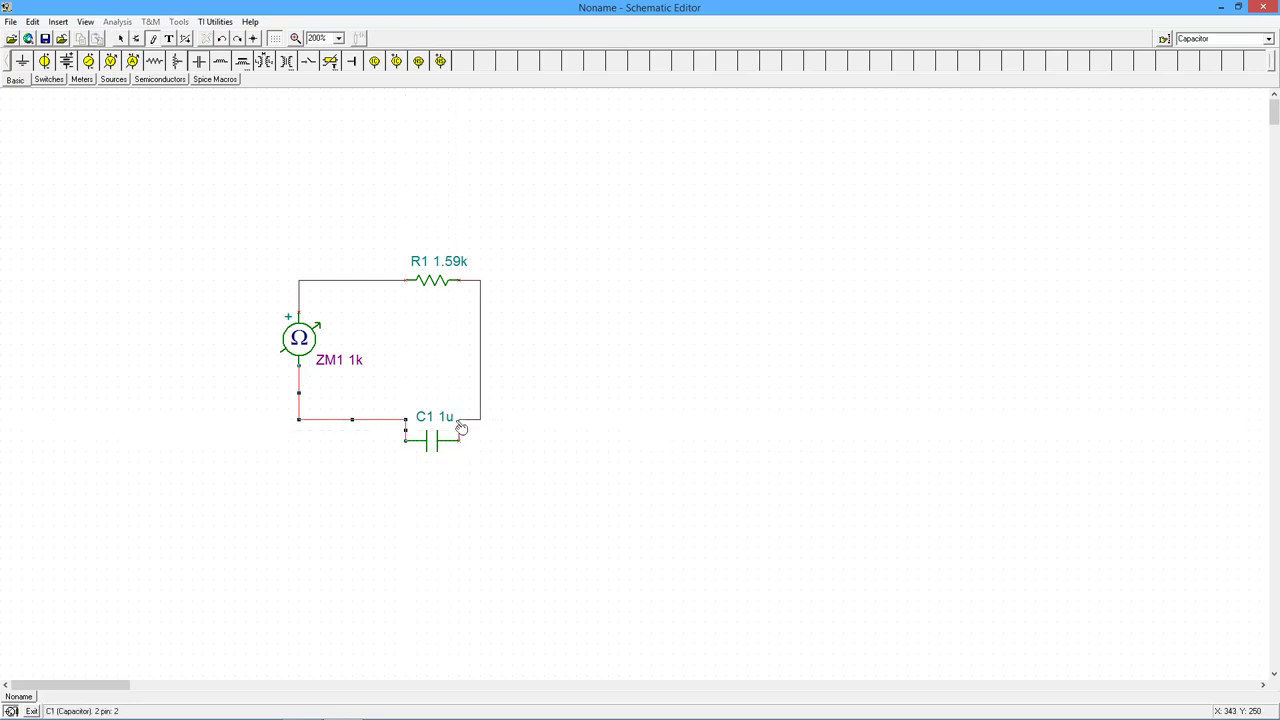
{"action": "left_click", "coordinate": [460, 429]}
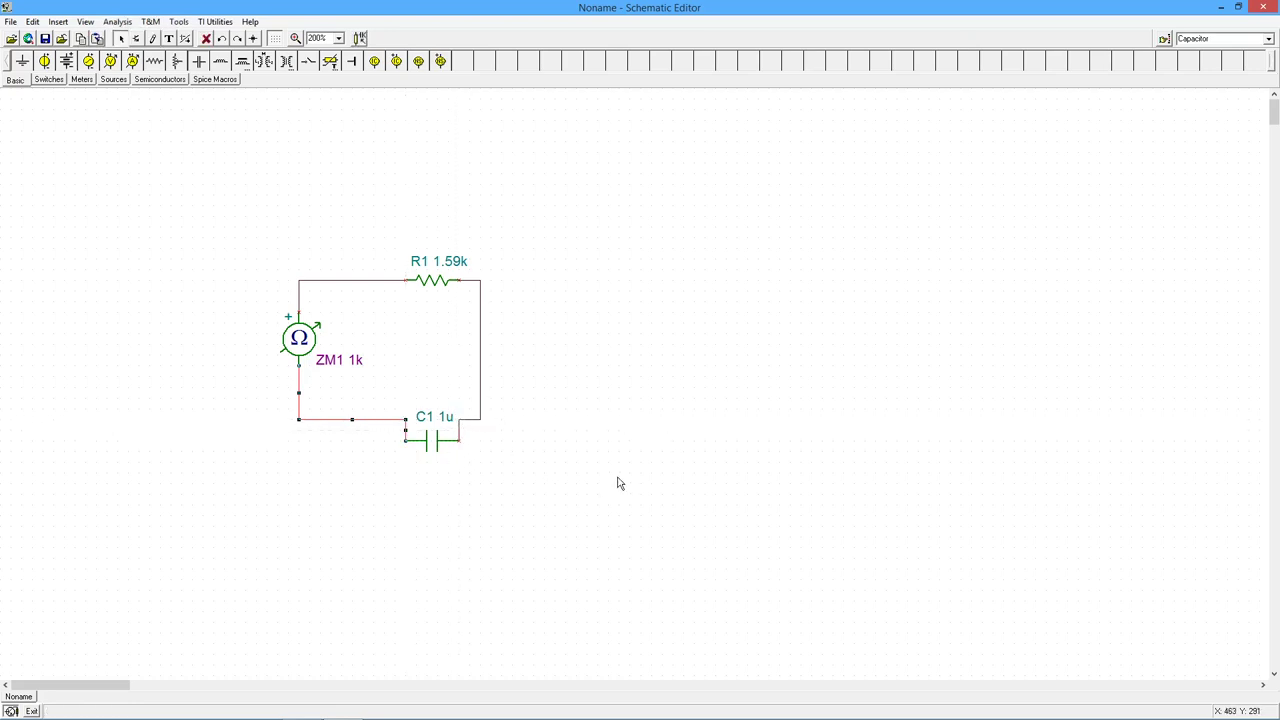
Set C1's capacitance to 100n and move it up onto the circuit's bottom wire.
{"action": "double_click", "coordinate": [440, 447]}
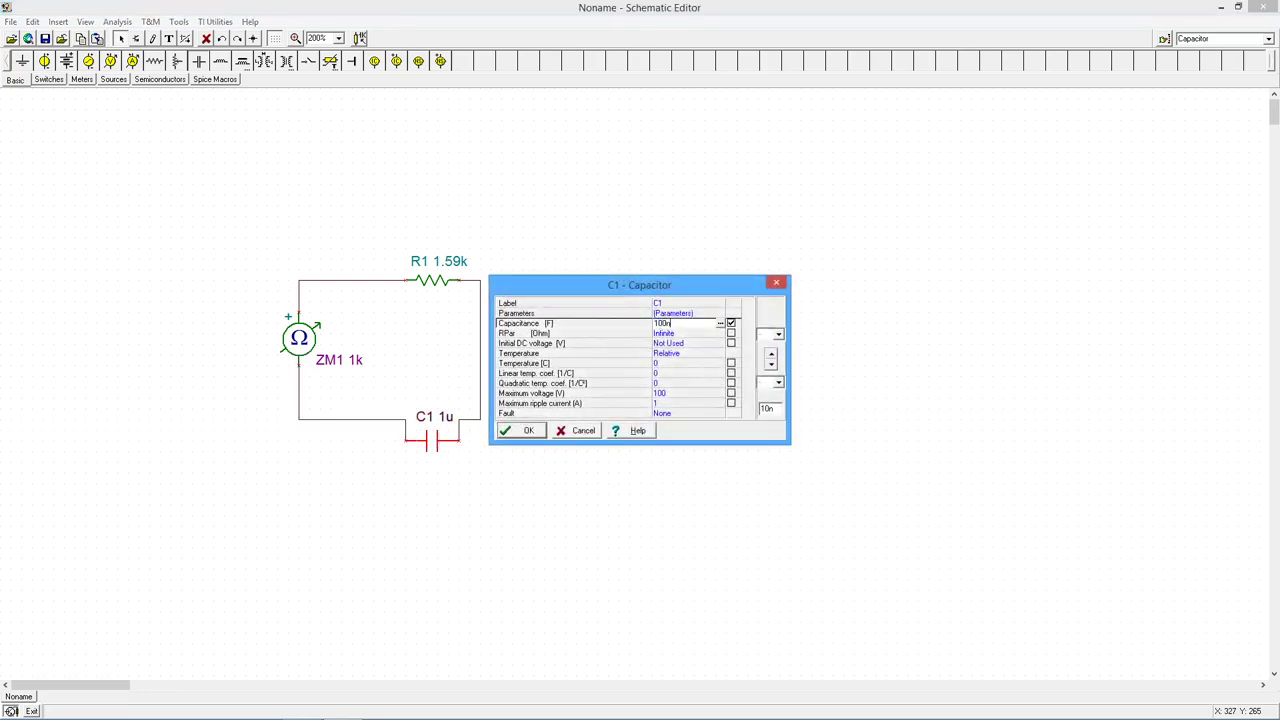
{"action": "left_click", "coordinate": [529, 432]}
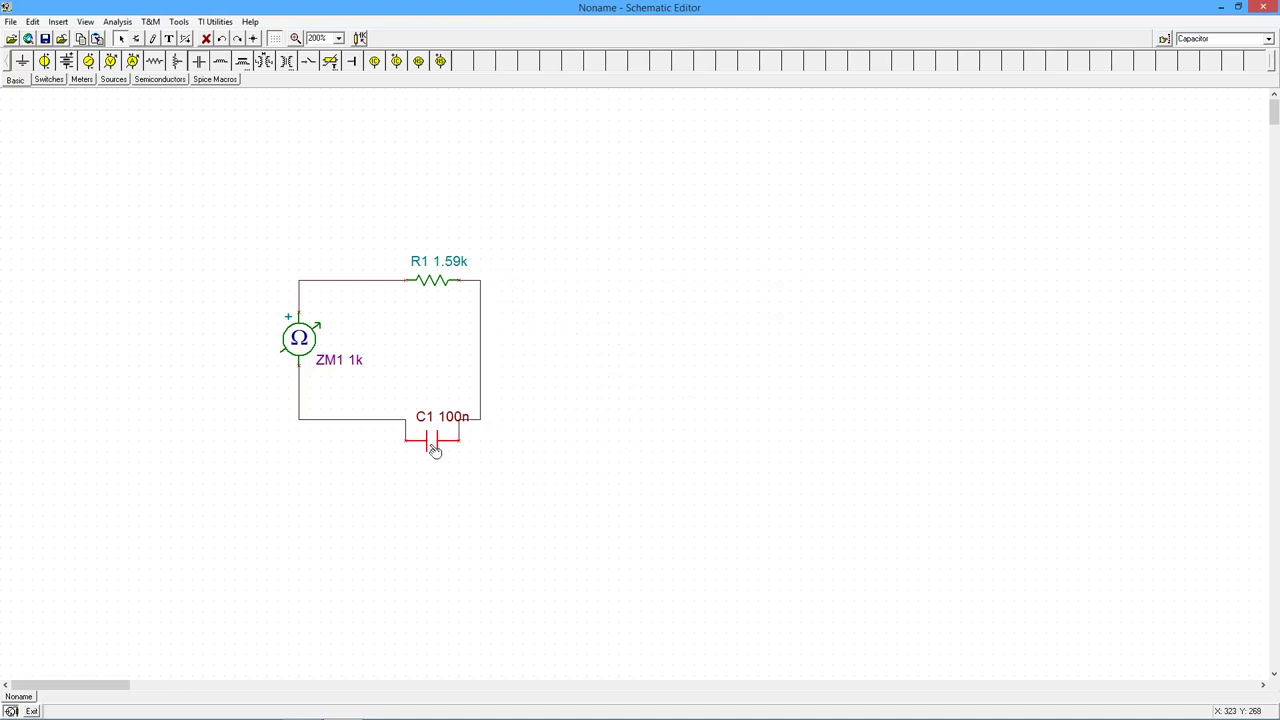
{"action": "left_click_drag", "start_coordinate": [435, 450], "coordinate": [437, 431]}
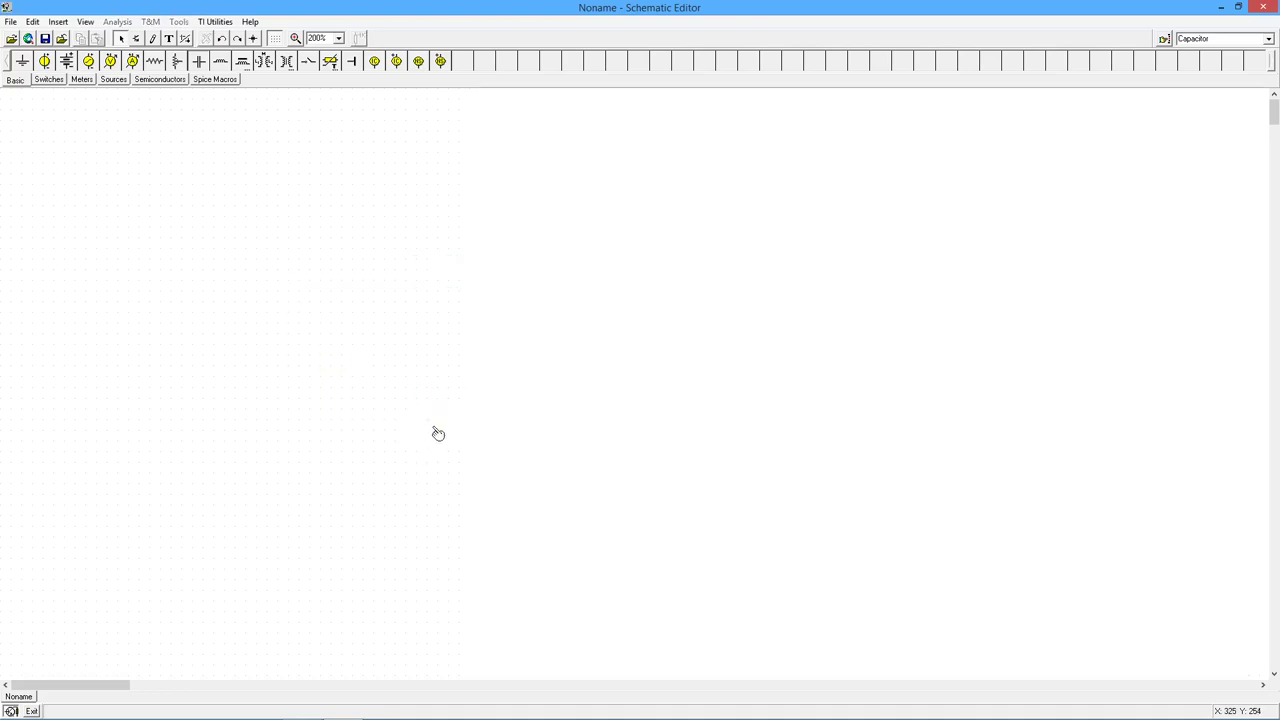
{"action": "left_click", "coordinate": [438, 466]}
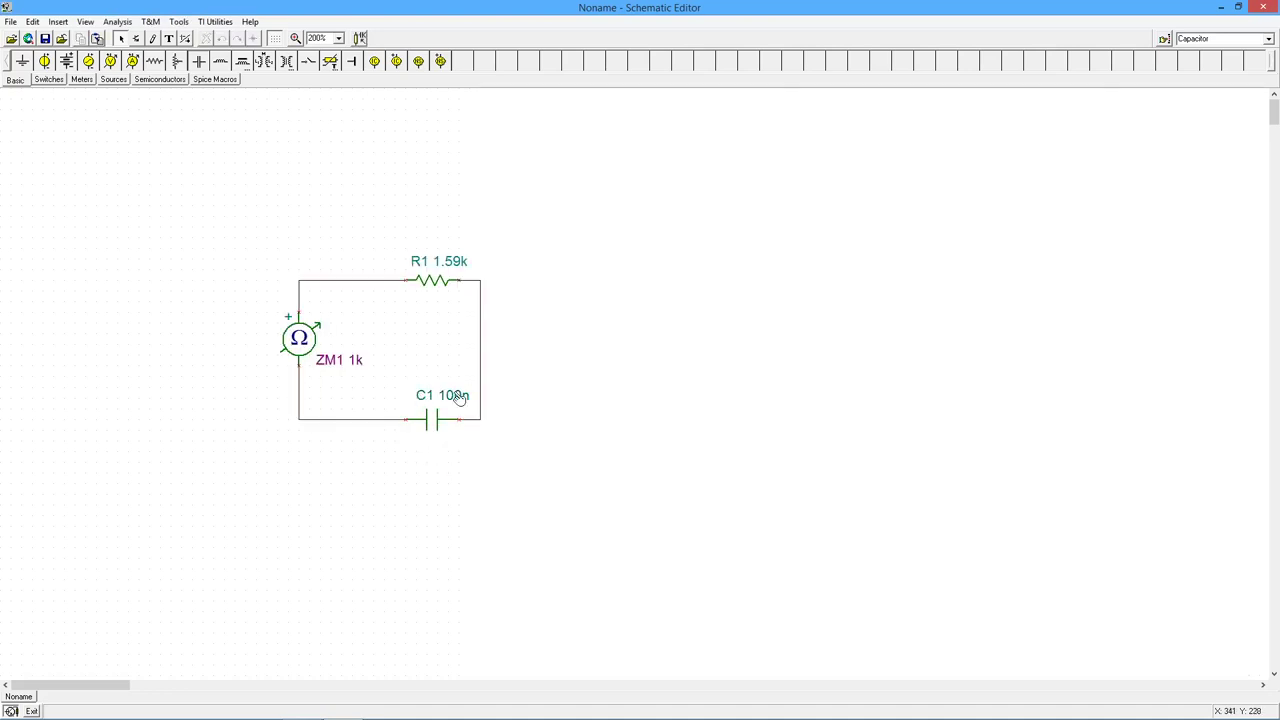
{"action": "double_click", "coordinate": [305, 343]}
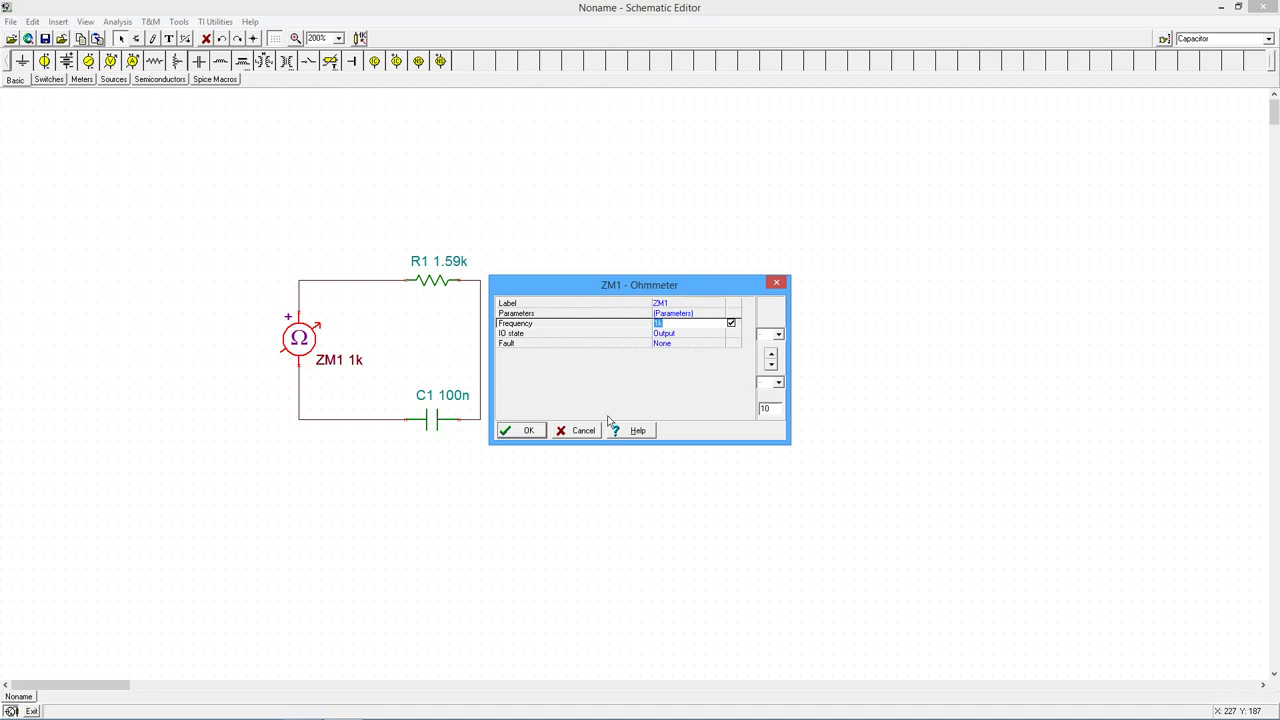
Confirm ZM1's ohmmeter settings, keeping its 1k measurement frequency.
{"action": "left_click", "coordinate": [529, 431]}
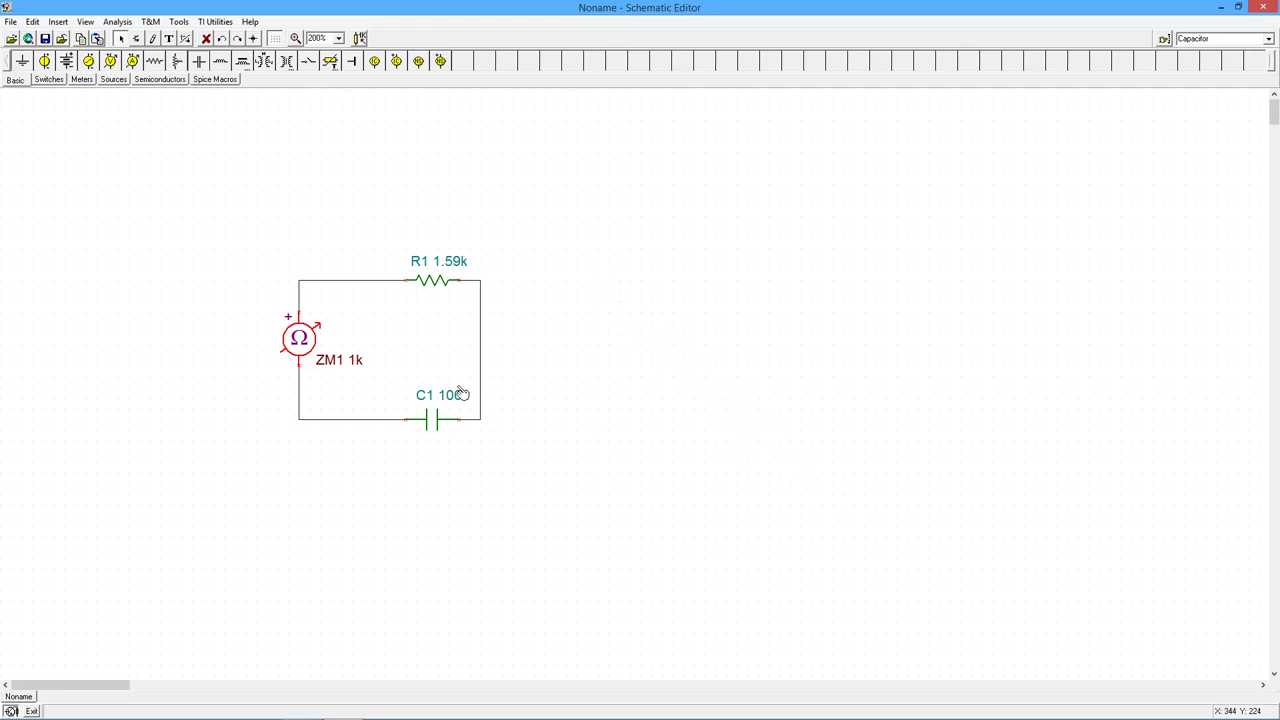
{"action": "left_click", "coordinate": [117, 21]}
{"action": "mouse_move", "coordinate": [184, 122]}
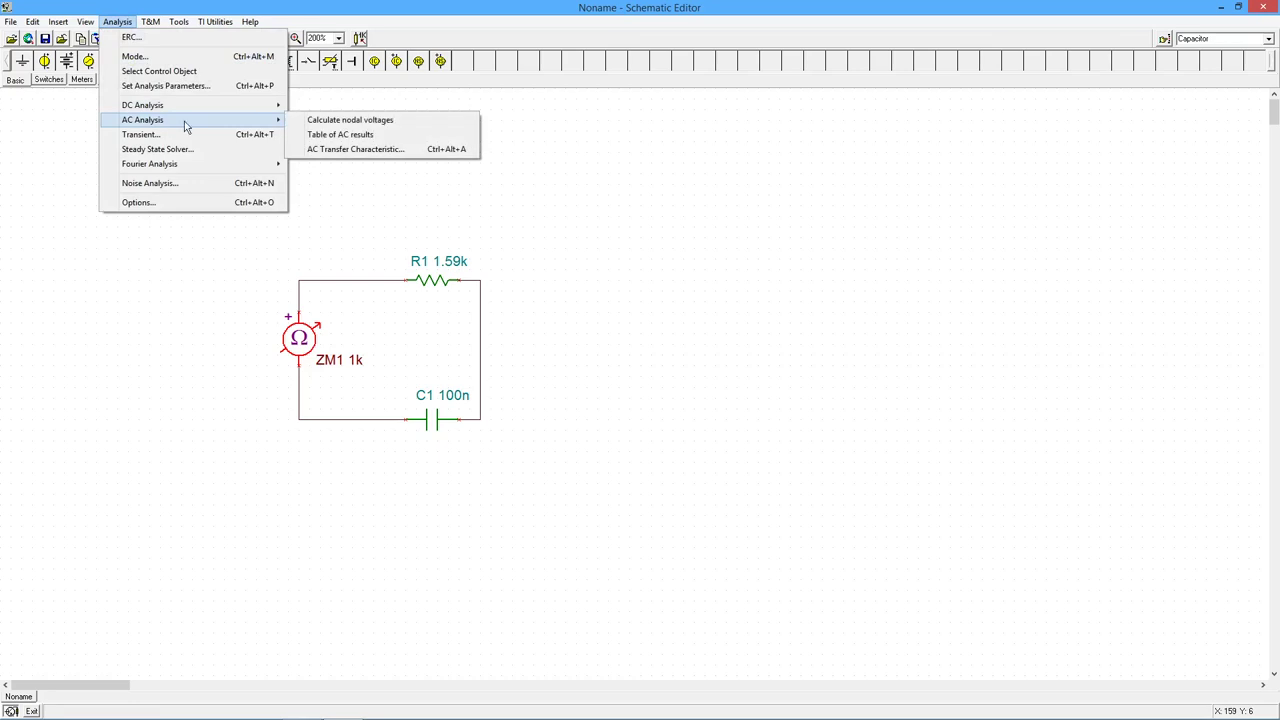
{"action": "left_click", "coordinate": [322, 122]}
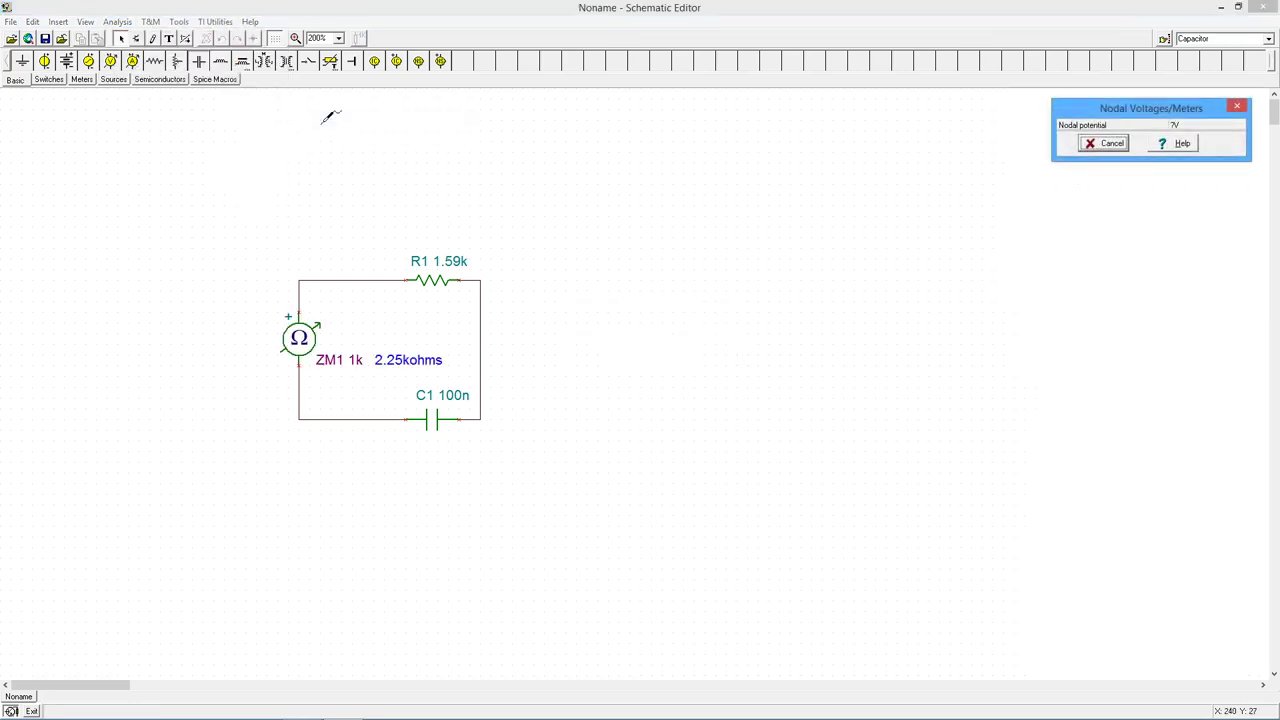
{"action": "left_click_drag", "start_coordinate": [1078, 115], "coordinate": [565, 188]}
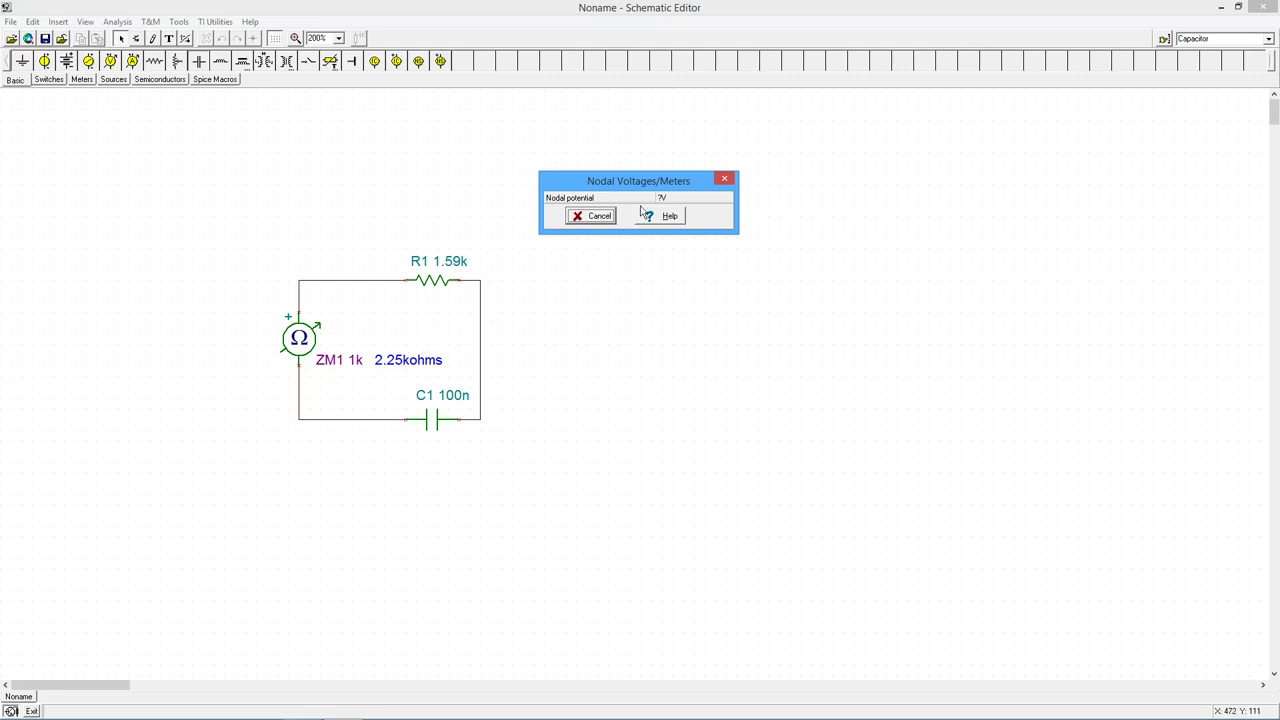
{"action": "left_click", "coordinate": [593, 217]}
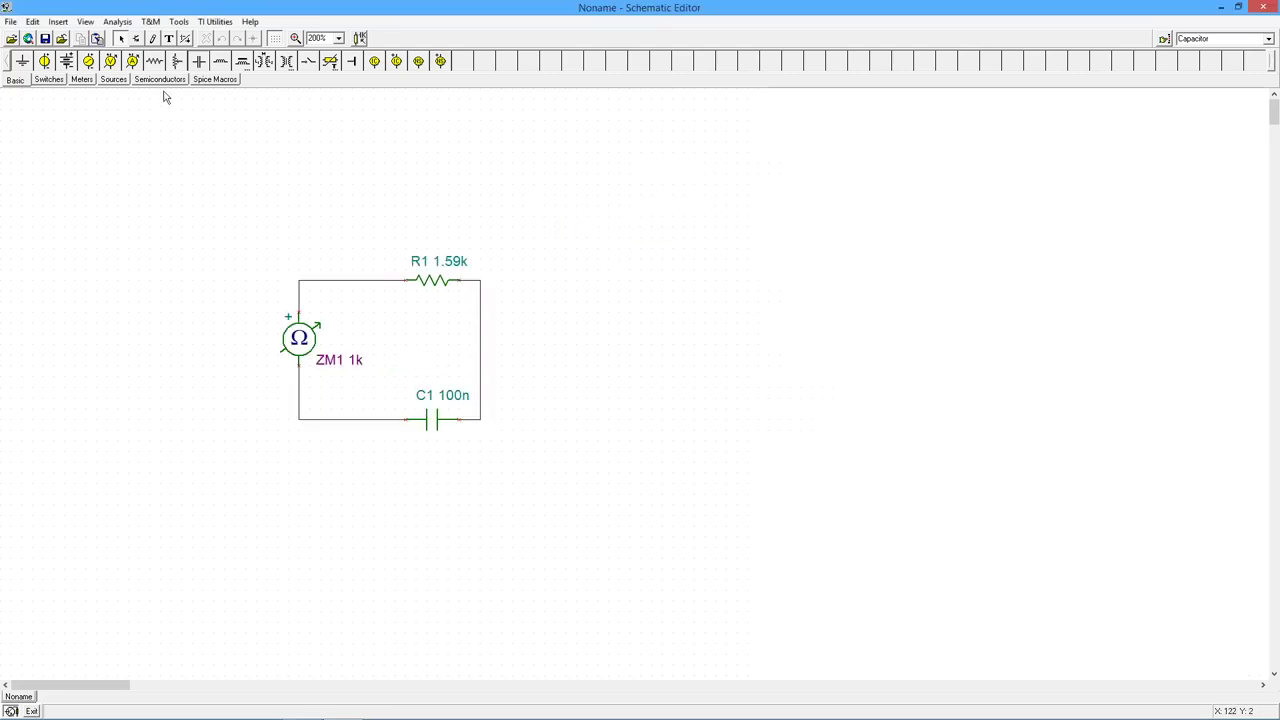
{"action": "left_click", "coordinate": [117, 23]}
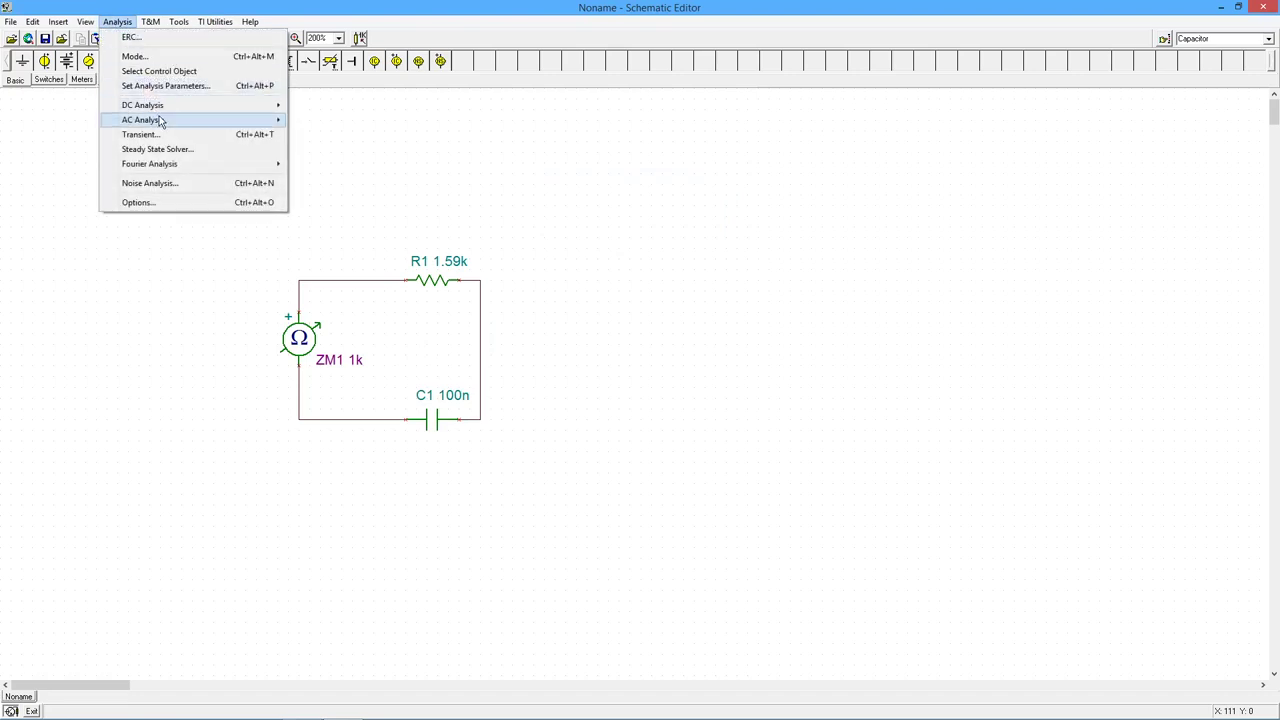
{"action": "mouse_move", "coordinate": [160, 122]}
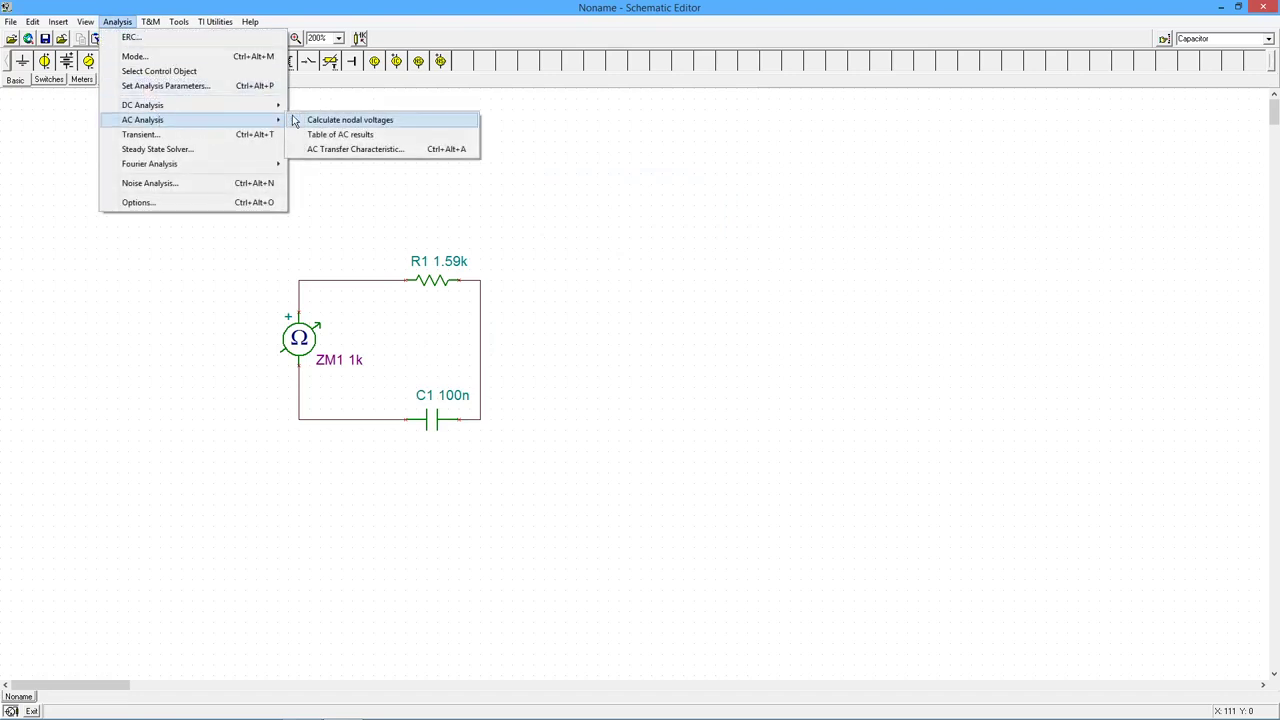
{"action": "left_click", "coordinate": [340, 135]}
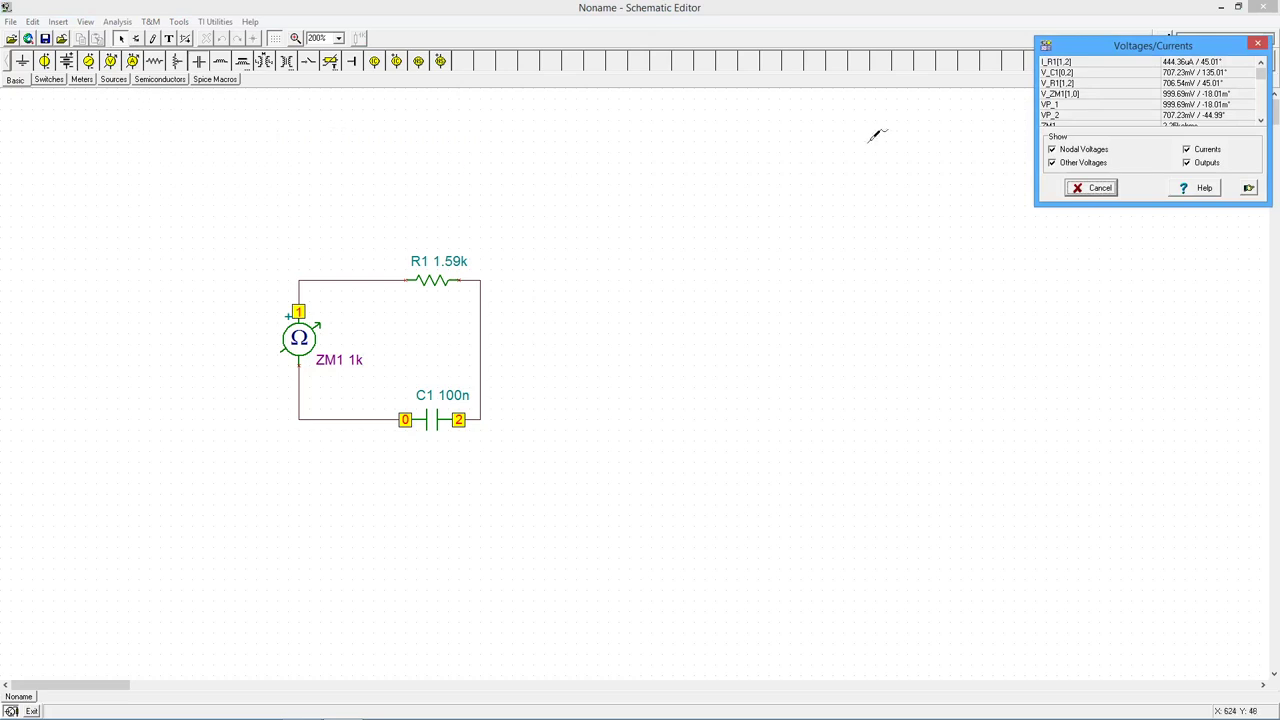
{"action": "left_click_drag", "start_coordinate": [1137, 52], "coordinate": [600, 167]}
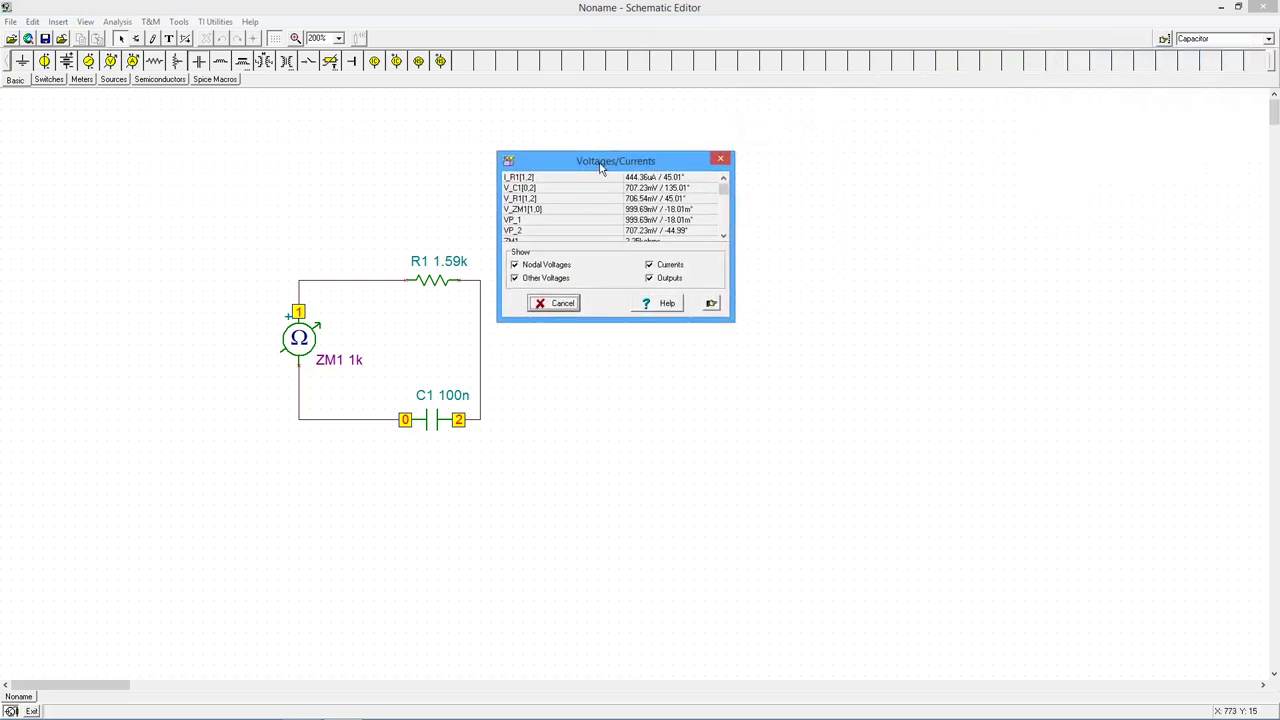
{"action": "left_click_drag", "start_coordinate": [618, 319], "coordinate": [626, 395]}
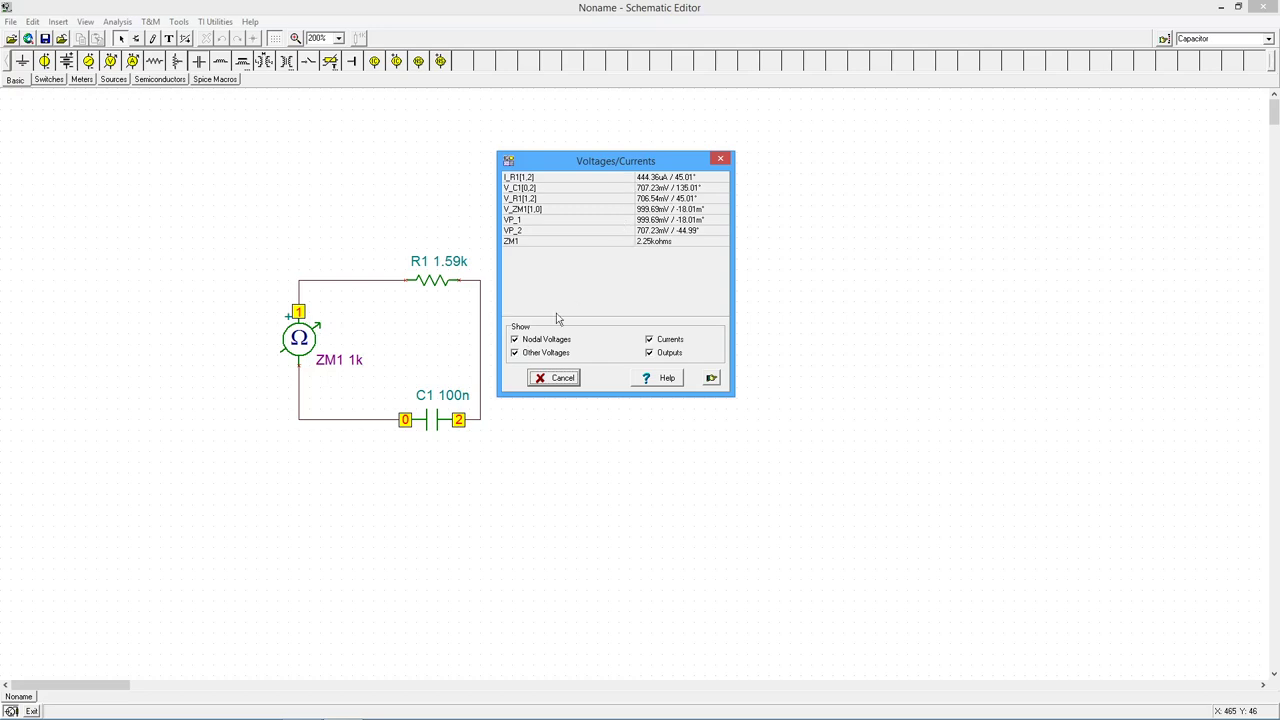
{"action": "left_click", "coordinate": [563, 381]}
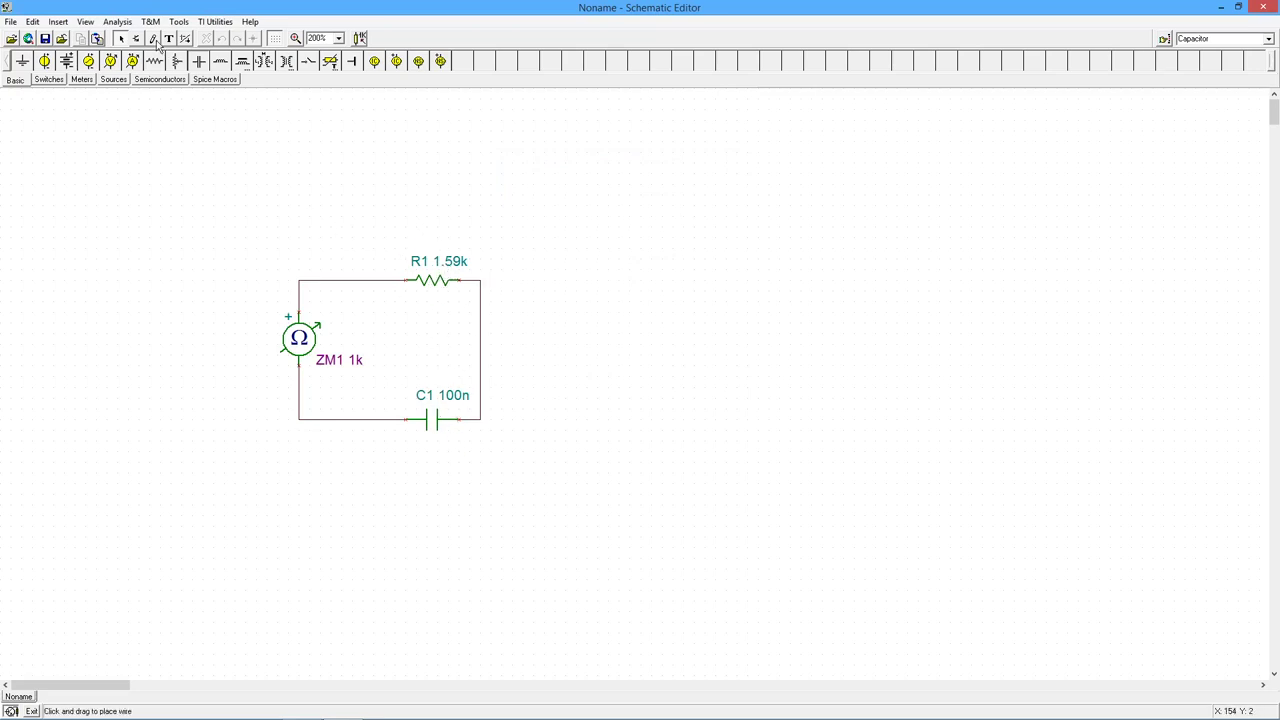
{"action": "left_click", "coordinate": [117, 21]}
{"action": "mouse_move", "coordinate": [200, 120]}
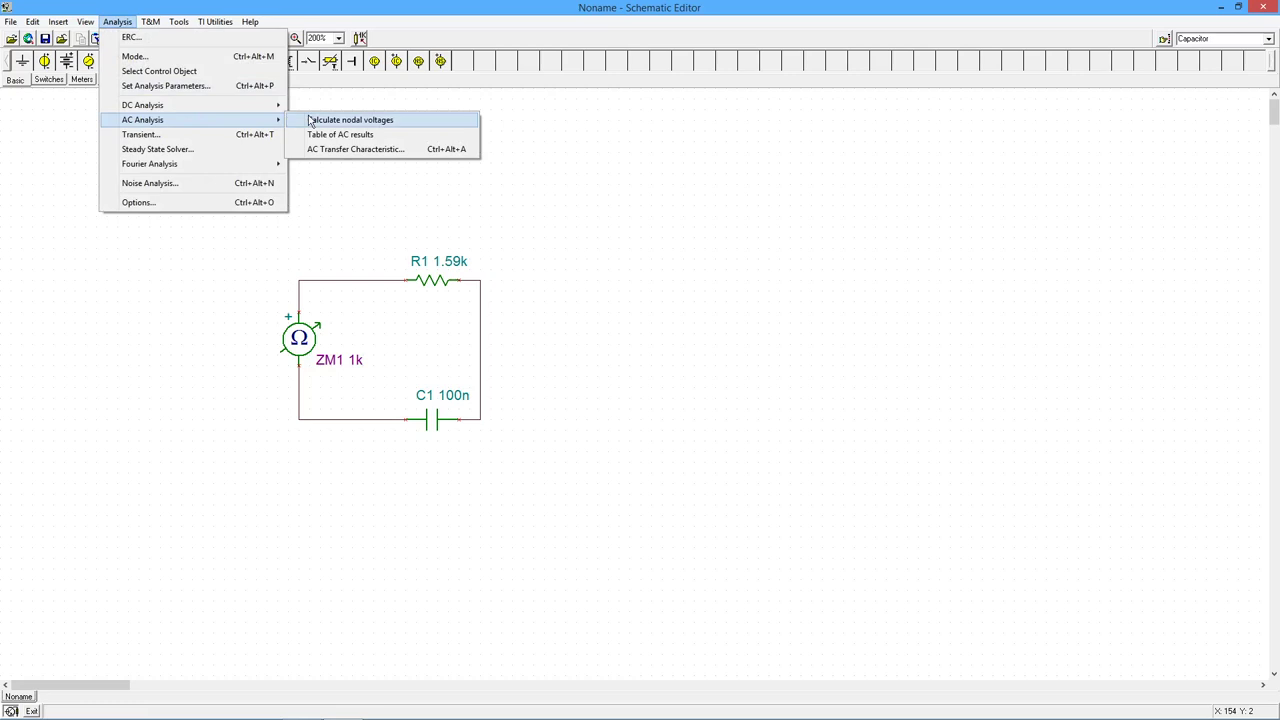
{"action": "left_click", "coordinate": [310, 120]}
{"action": "left_click_drag", "start_coordinate": [1085, 107], "coordinate": [584, 201]}
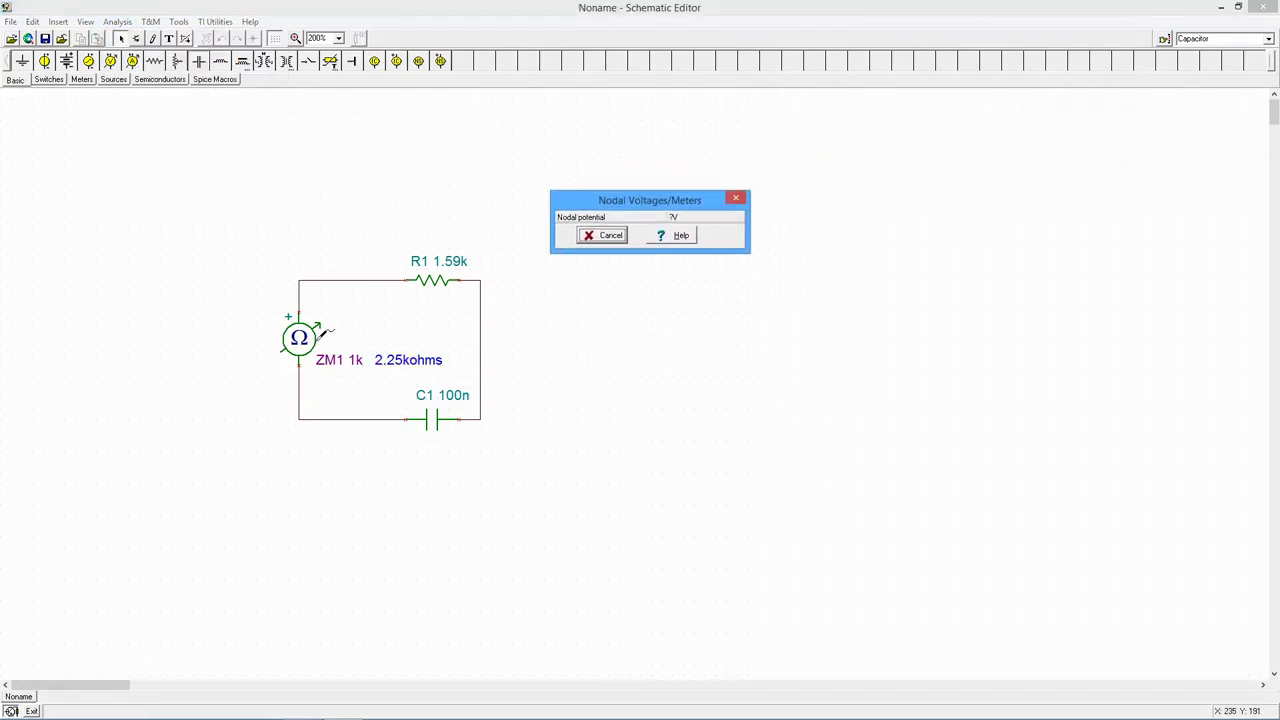
{"action": "left_click", "coordinate": [312, 324]}
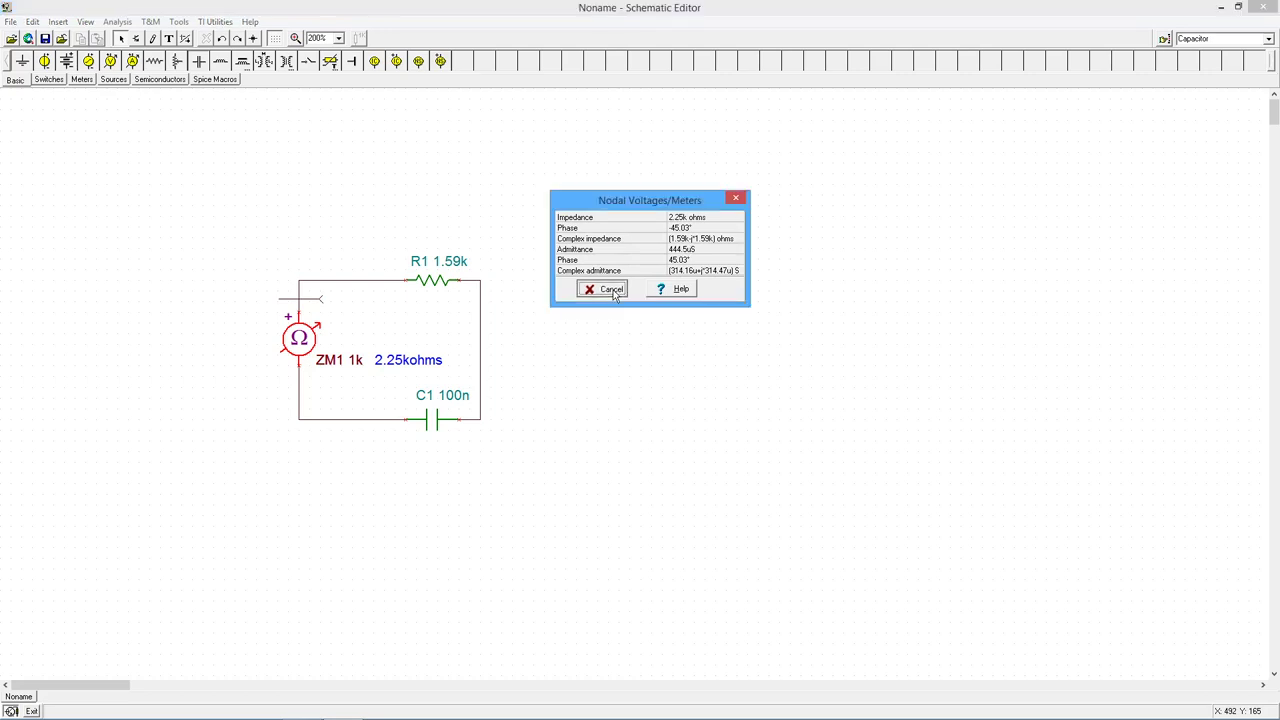
{"action": "left_click", "coordinate": [610, 289]}
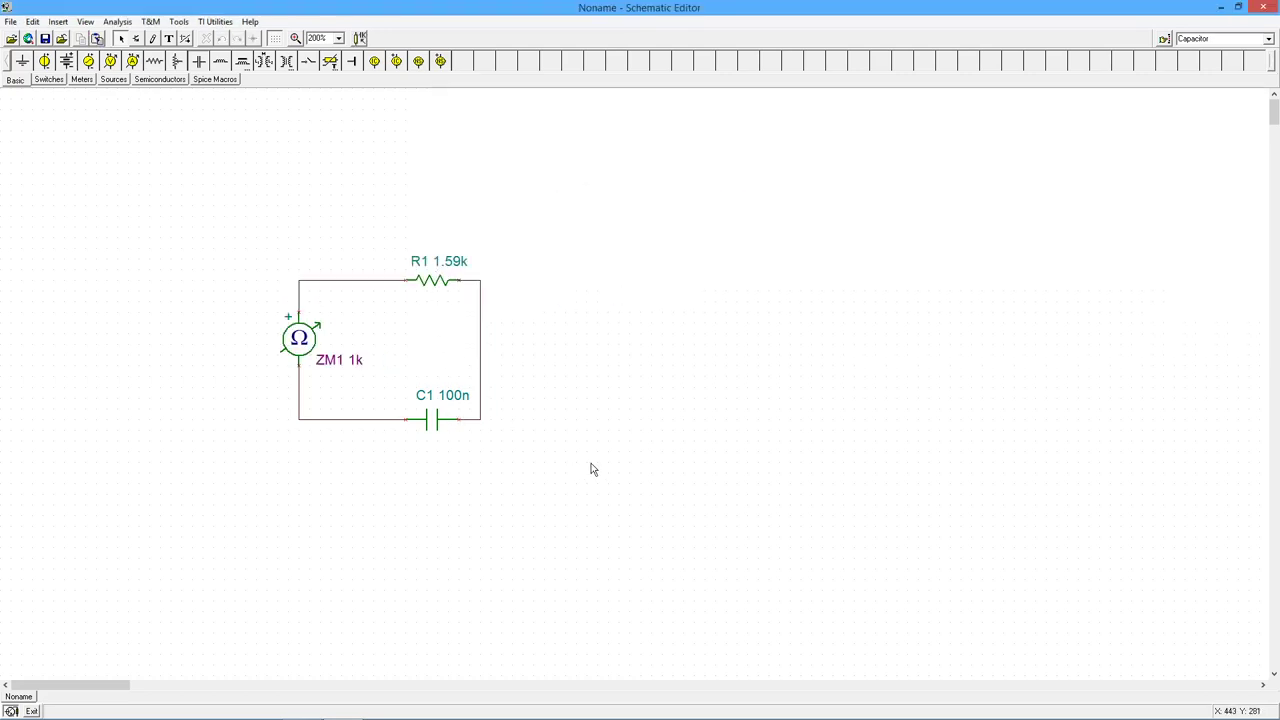